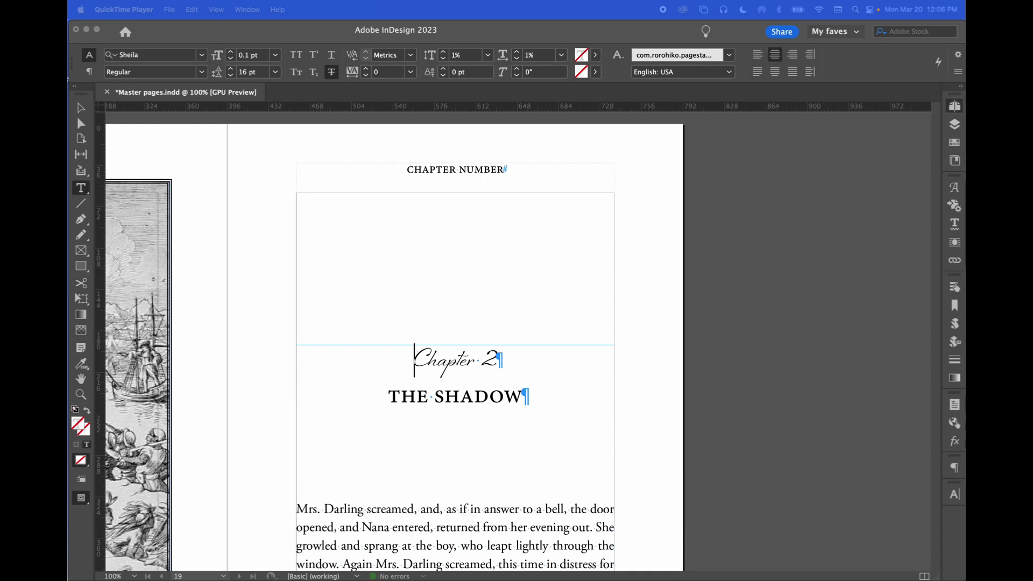
# Open the A-Master spread and zoom out to 50% so both master pages are visible.
pyautogui.click(953, 107)
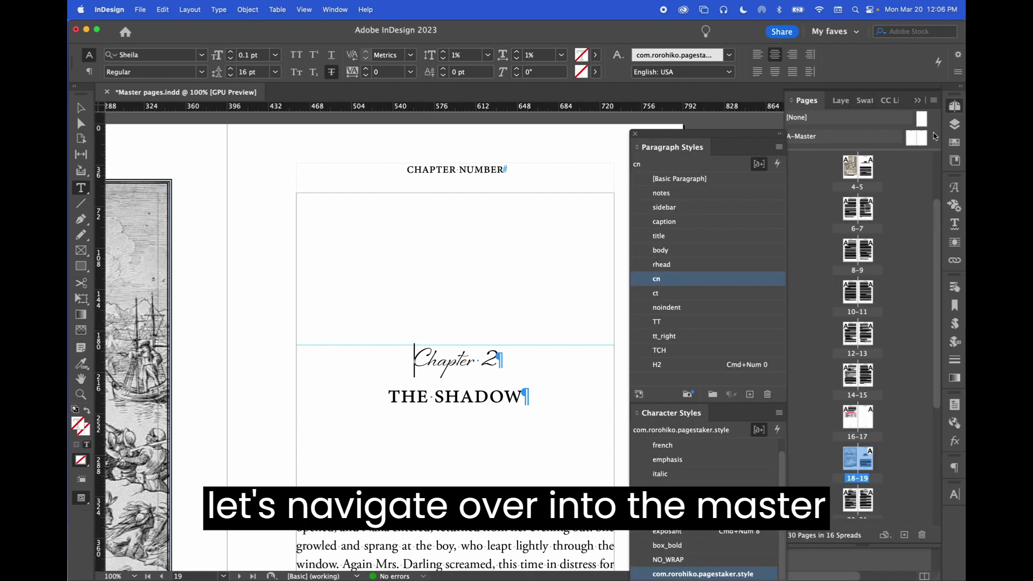
pyautogui.doubleClick(919, 139)
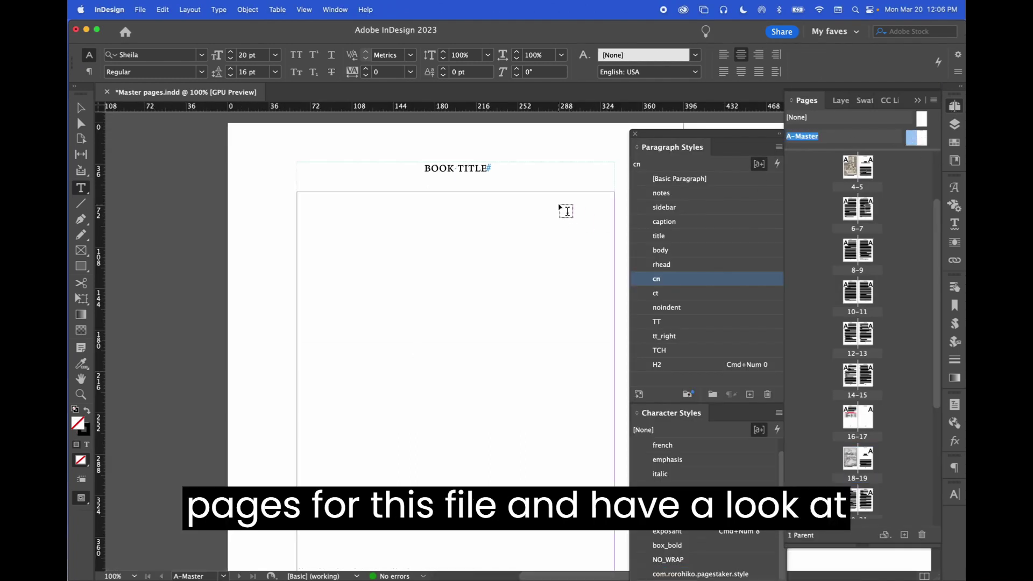
pyautogui.moveTo(681, 137); pyautogui.dragTo(824, 127)
pyautogui.hscroll(5, 615, 226)
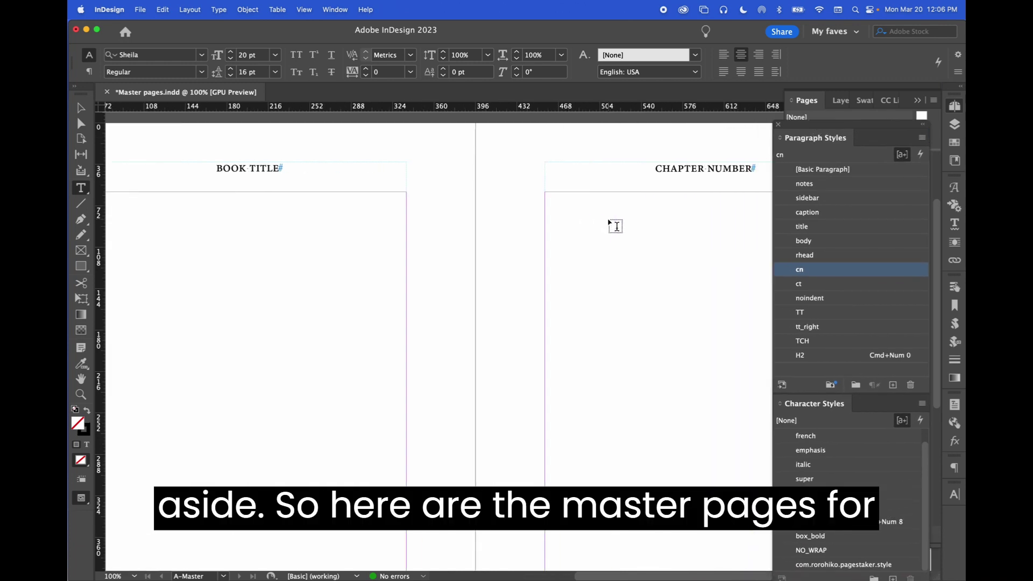
pyautogui.press('super+minus')
pyautogui.press('super+minus')
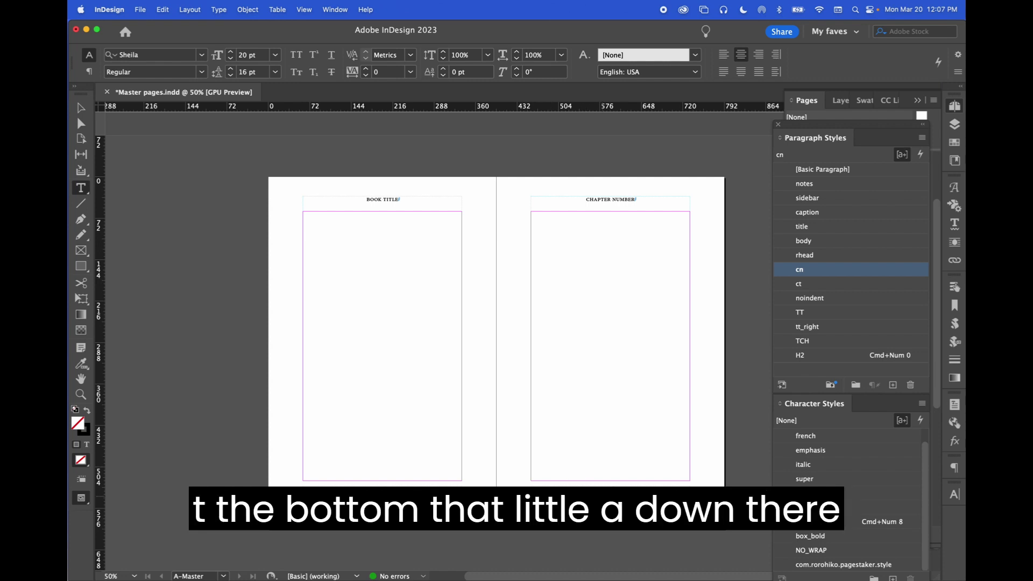
# Insert a Current Page Number marker into the left master page's bottom folio frame.
pyautogui.click(381, 485)
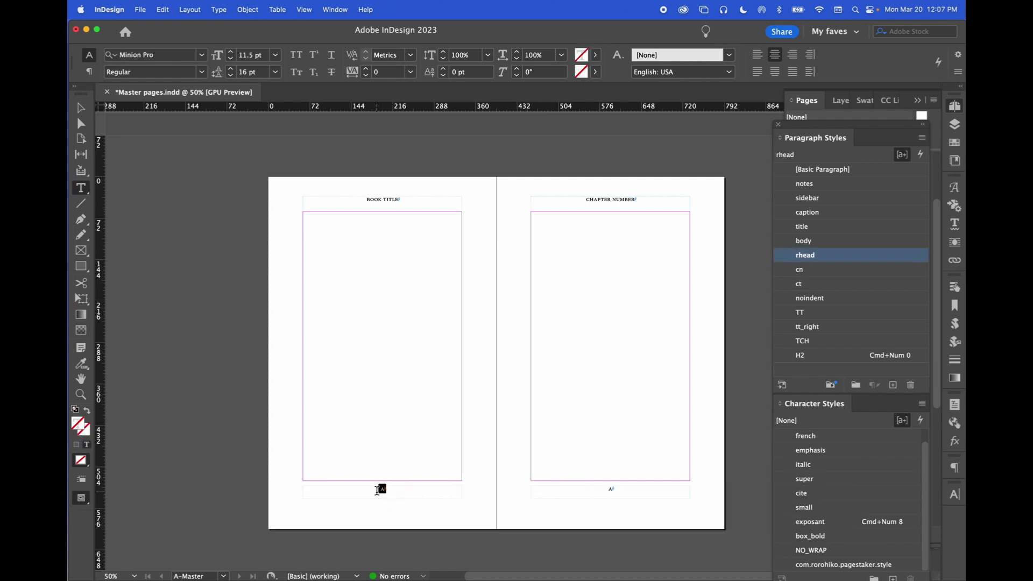
pyautogui.click(218, 9)
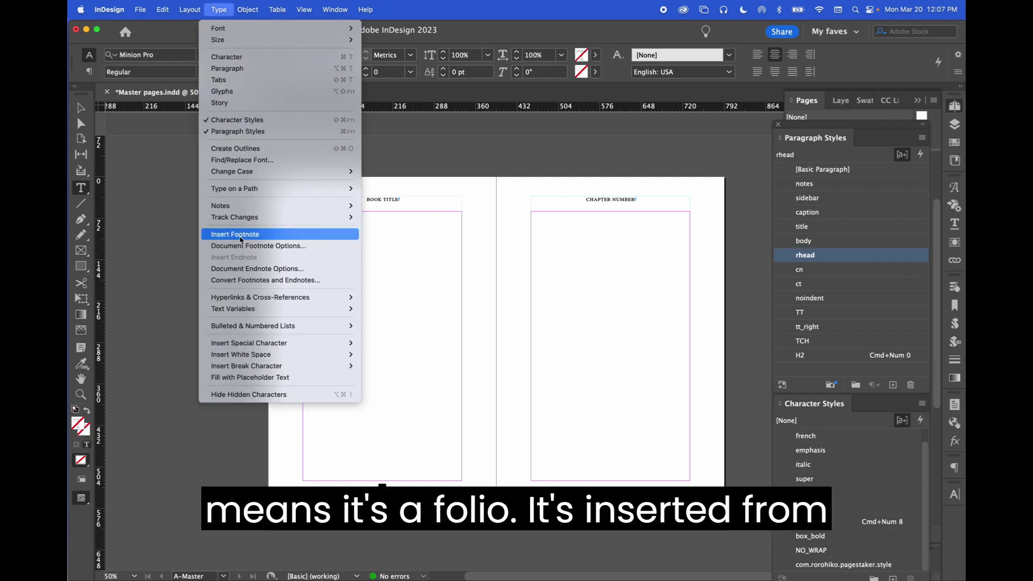
pyautogui.moveTo(278, 354)
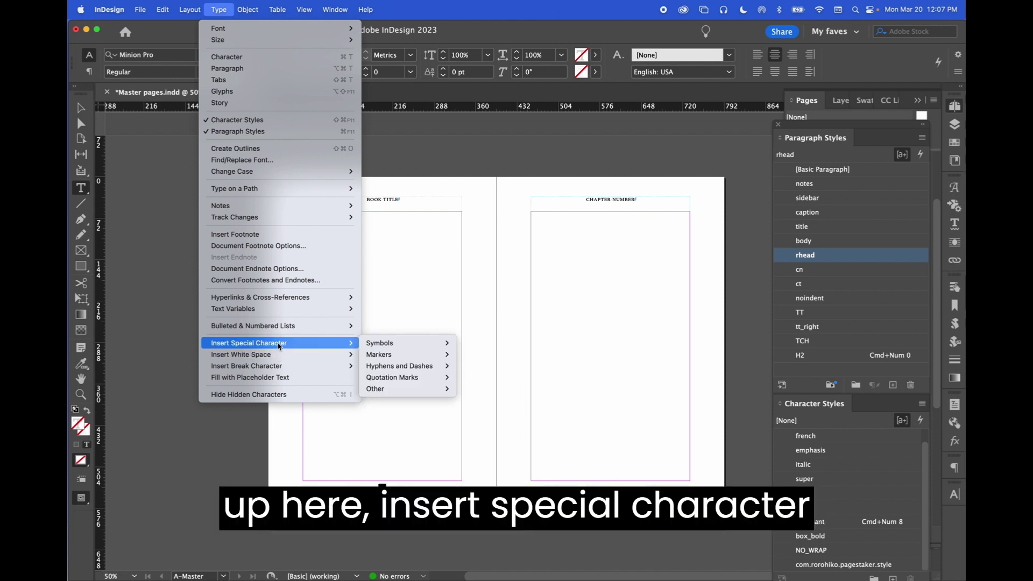
pyautogui.moveTo(412, 355)
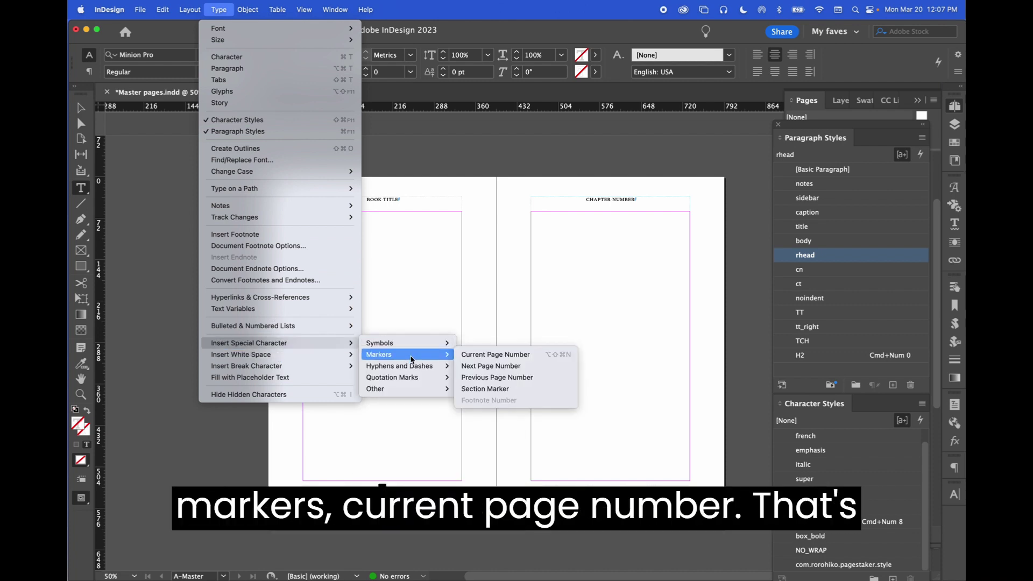
pyautogui.click(493, 356)
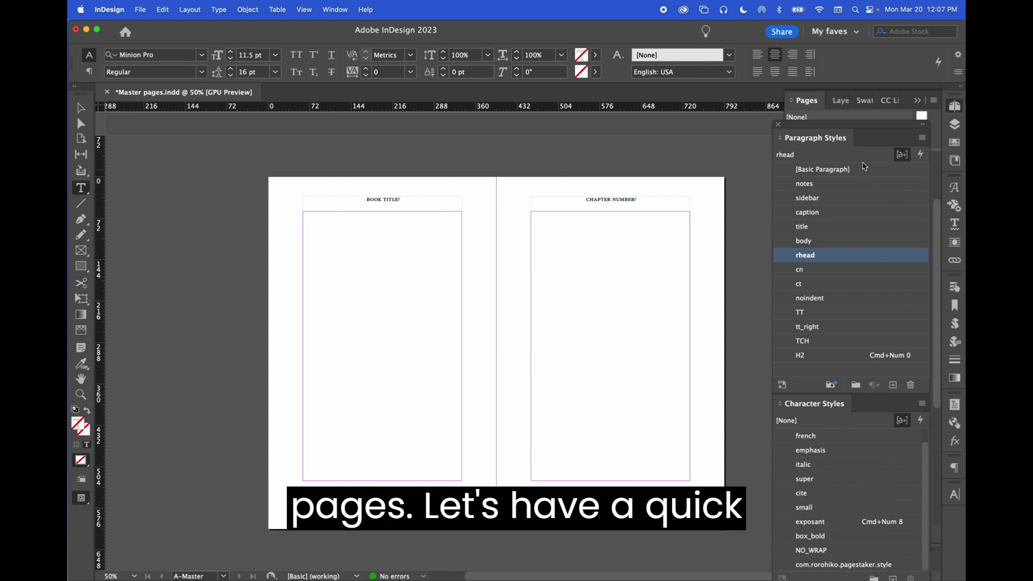
# Close the styles panel, go to the 8–9 spread, and zoom in to 200%.
pyautogui.click(801, 131)
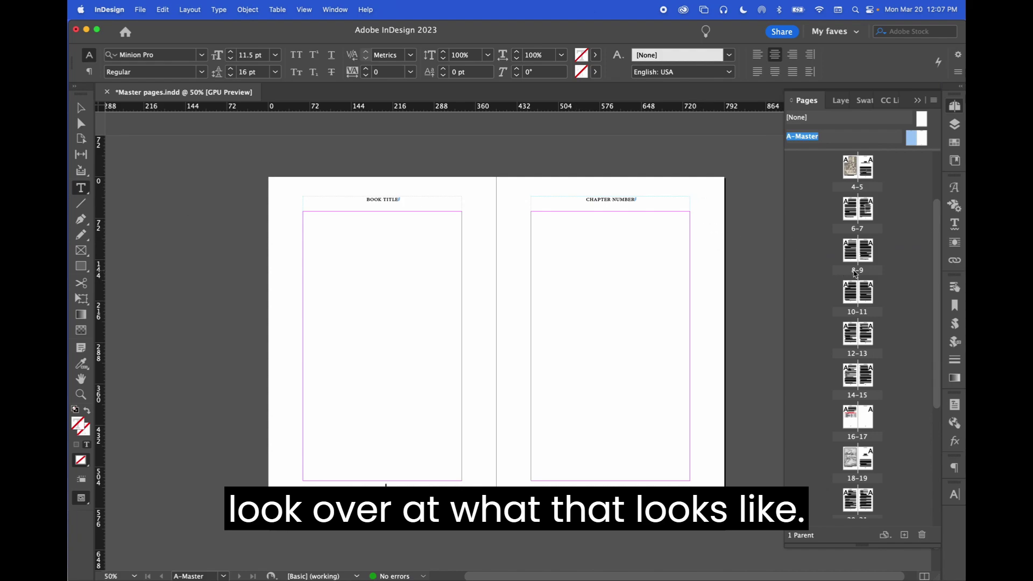
pyautogui.doubleClick(855, 270)
pyautogui.press('super+equal')
pyautogui.press('super+equal')
pyautogui.press('super+equal')
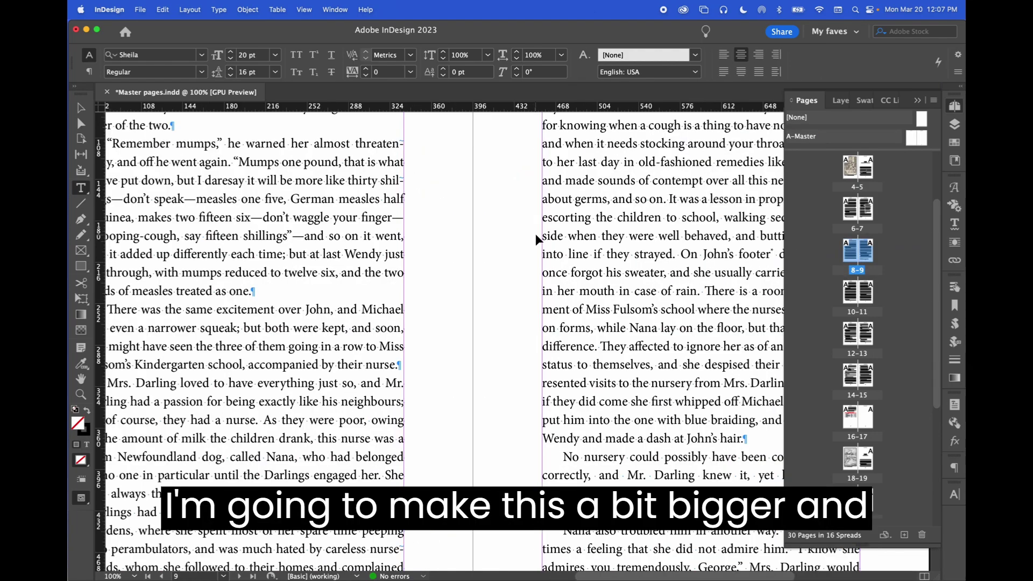
pyautogui.hscroll(-5, 541, 240)
pyautogui.scroll(3, 541, 240)
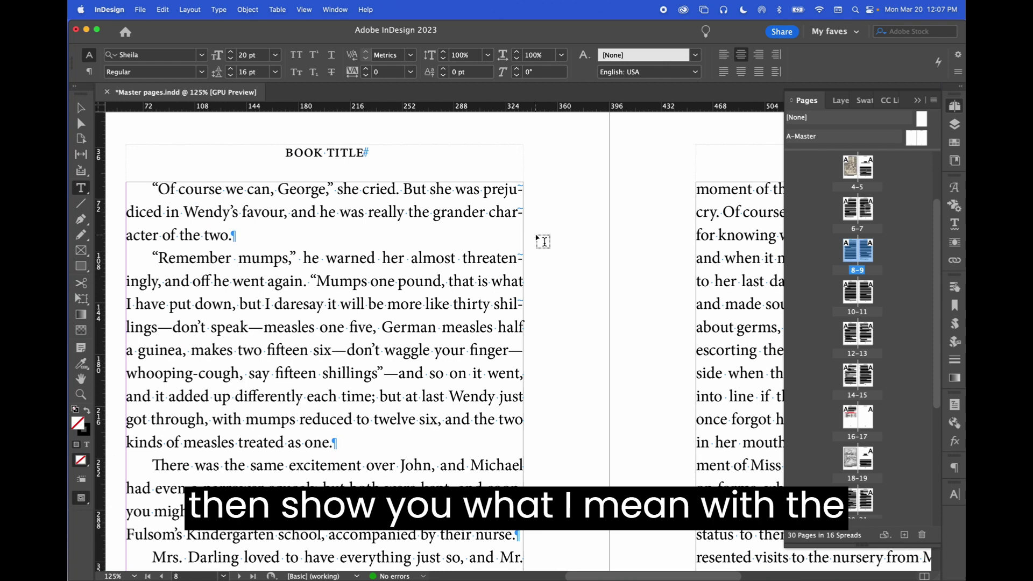
# Try selecting page 8's locked BOOK TITLE running head with the Selection tool, zooming closer.
pyautogui.click(81, 108)
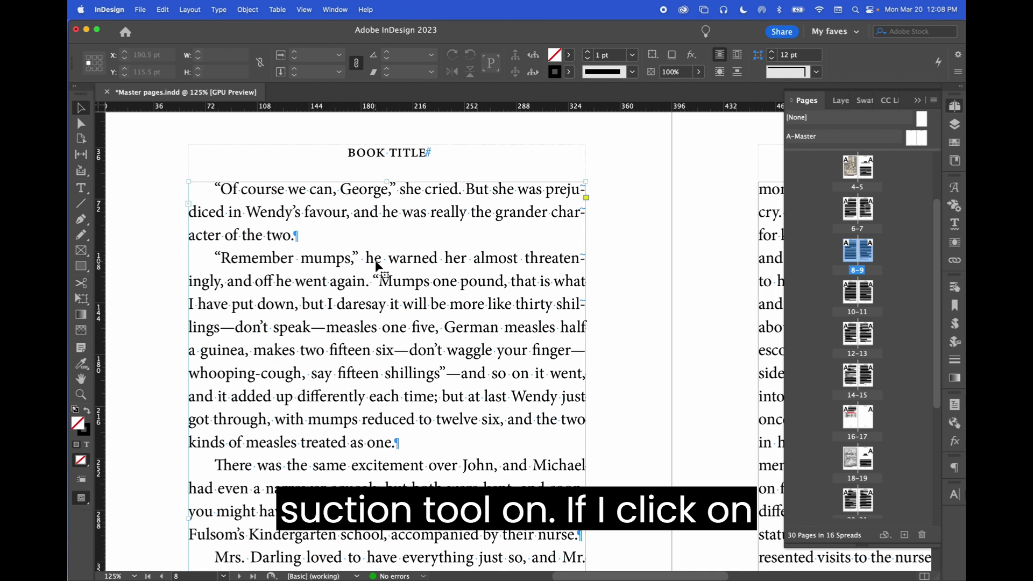
pyautogui.moveTo(360, 263); pyautogui.dragTo(390, 241)
pyautogui.click(342, 157)
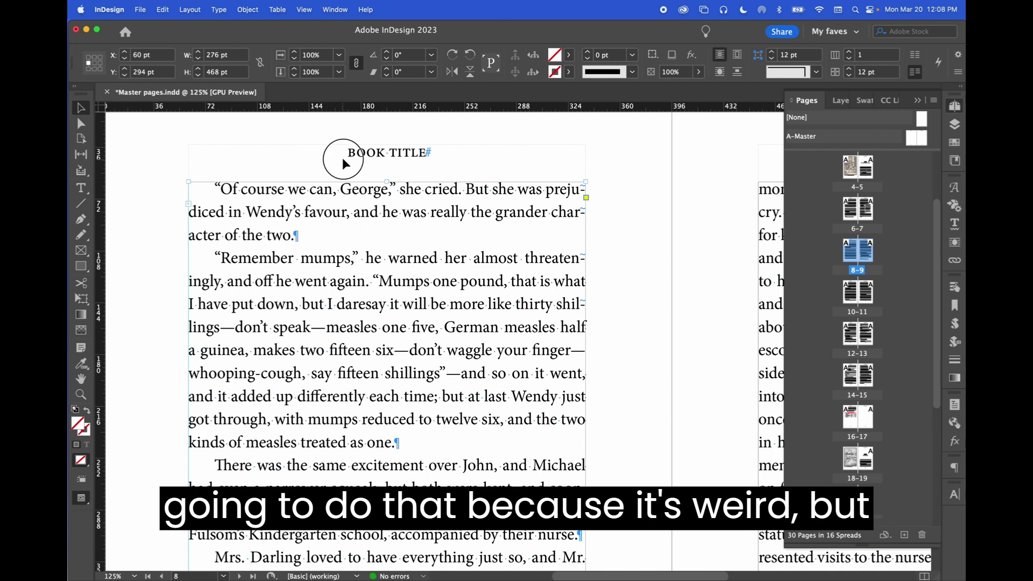
pyautogui.click(404, 153)
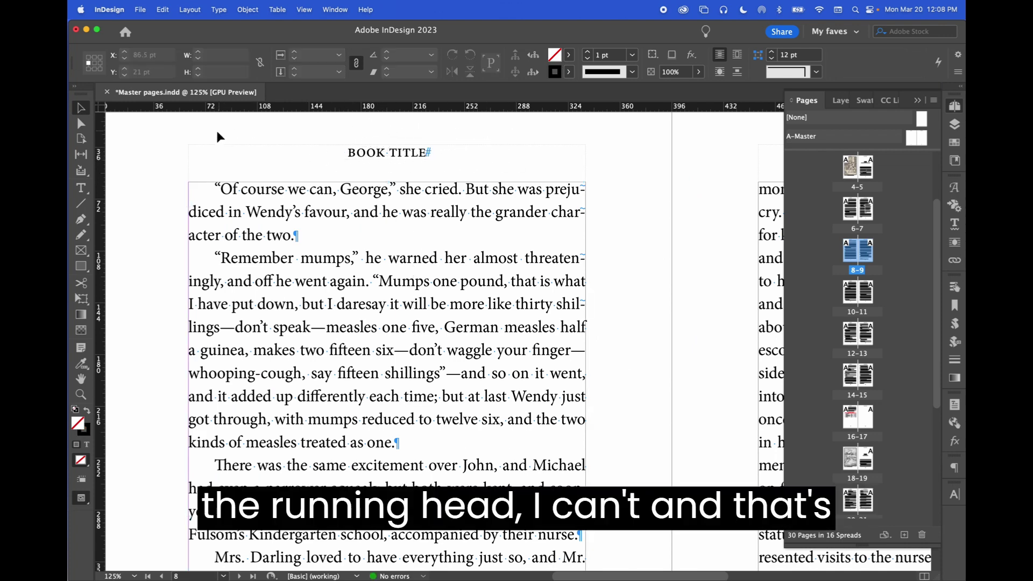
pyautogui.press('super+2')
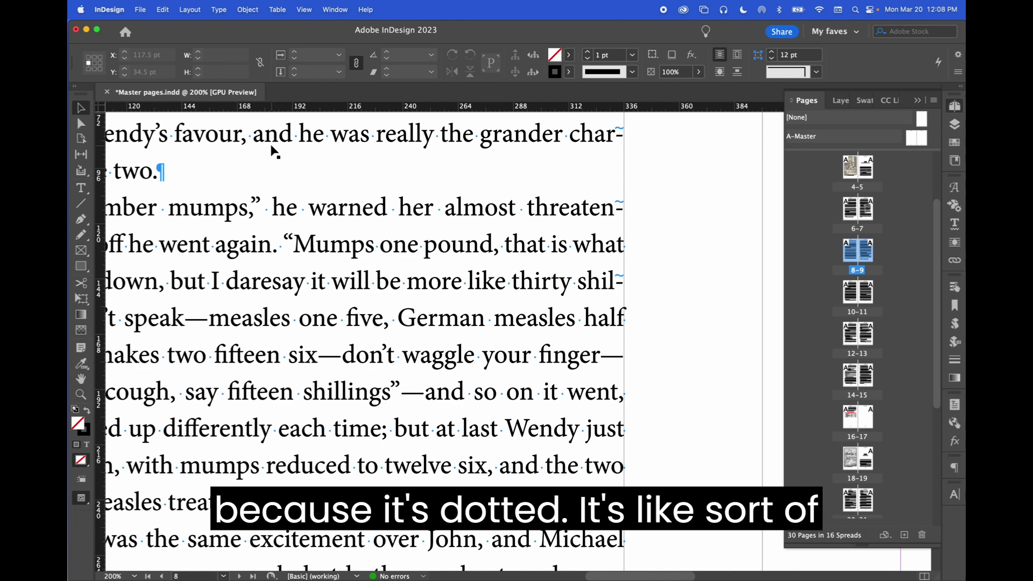
pyautogui.scroll(10, 273, 151)
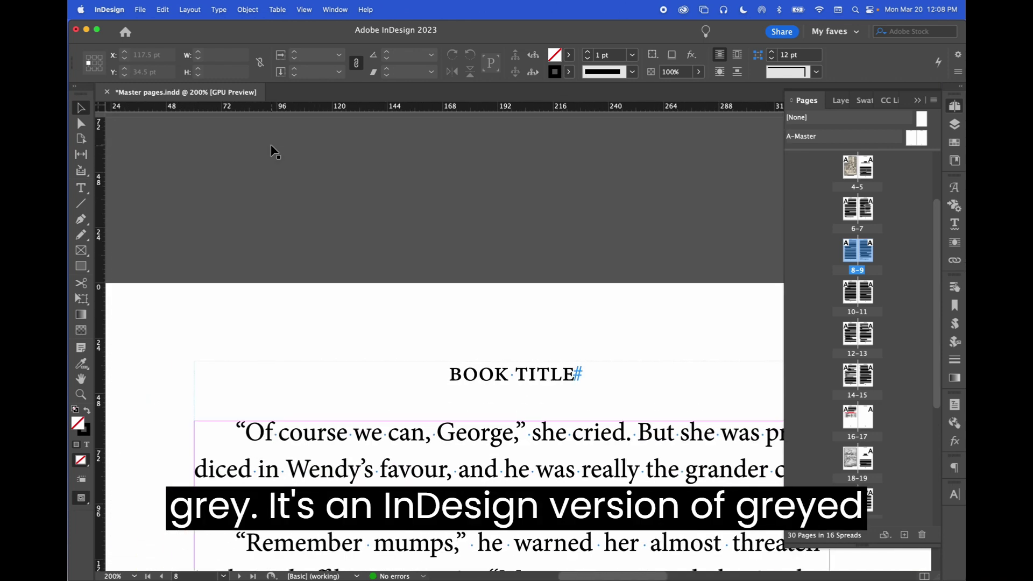
pyautogui.scroll(-2, 273, 151)
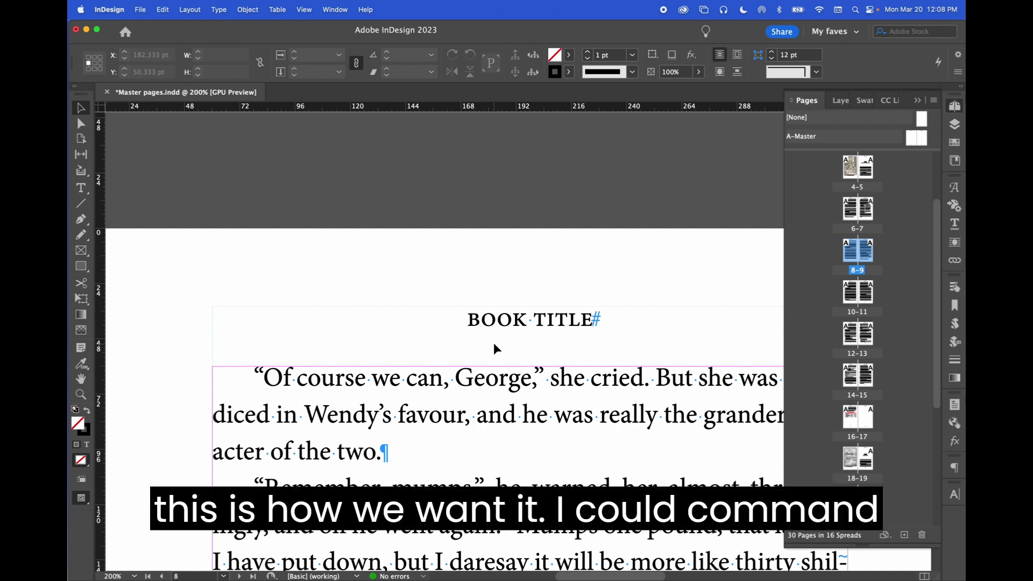
pyautogui.keyDown('shift'); pyautogui.keyDown('super'); pyautogui.click(445, 325); pyautogui.keyUp('super'); pyautogui.keyUp('shift')
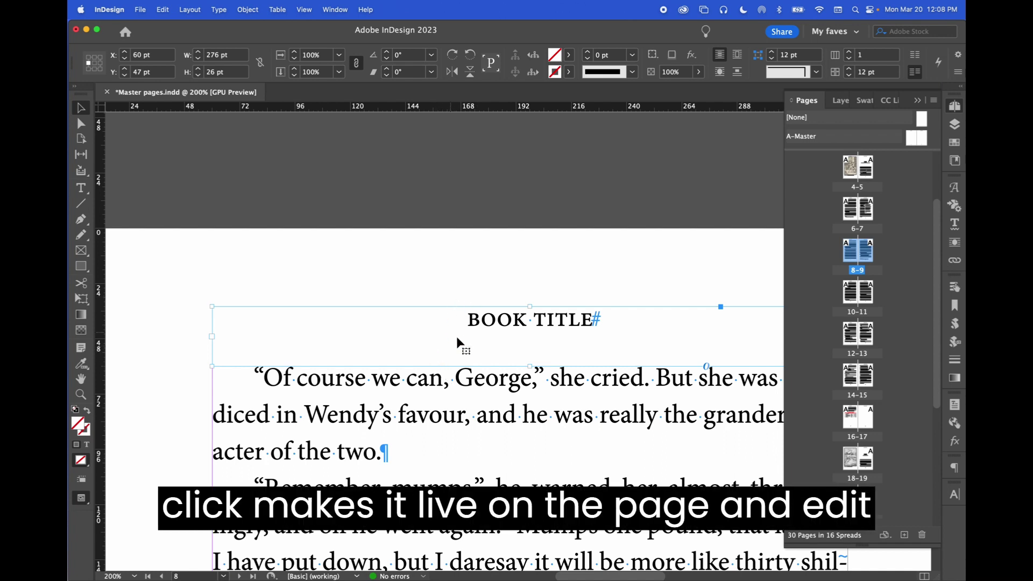
pyautogui.tripleClick(488, 322)
pyautogui.tripleClick(488, 322)
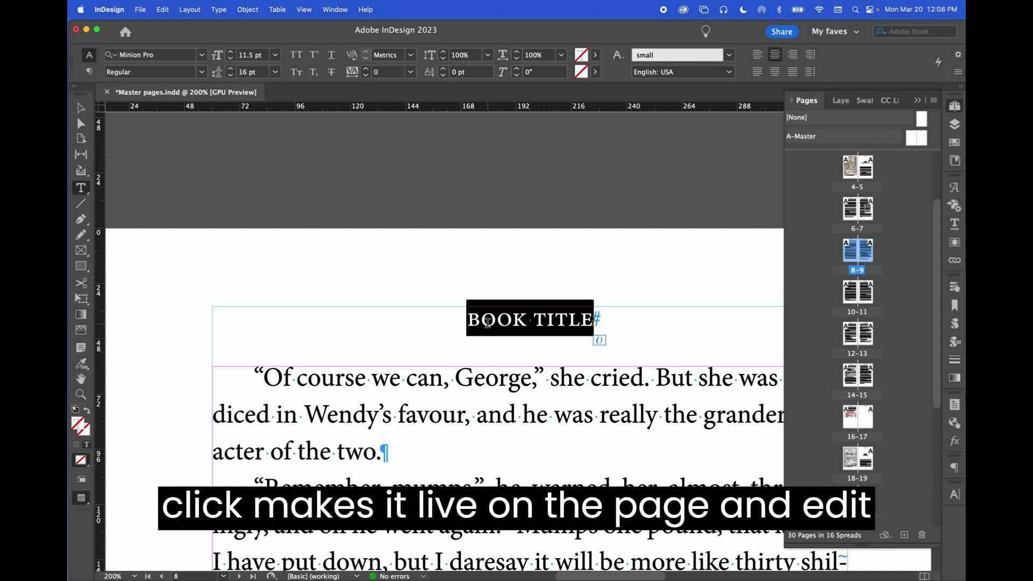
pyautogui.write('EIDT')
pyautogui.press('BackSpace')
pyautogui.press('BackSpace')
pyautogui.press('BackSpace')
pyautogui.write('D')
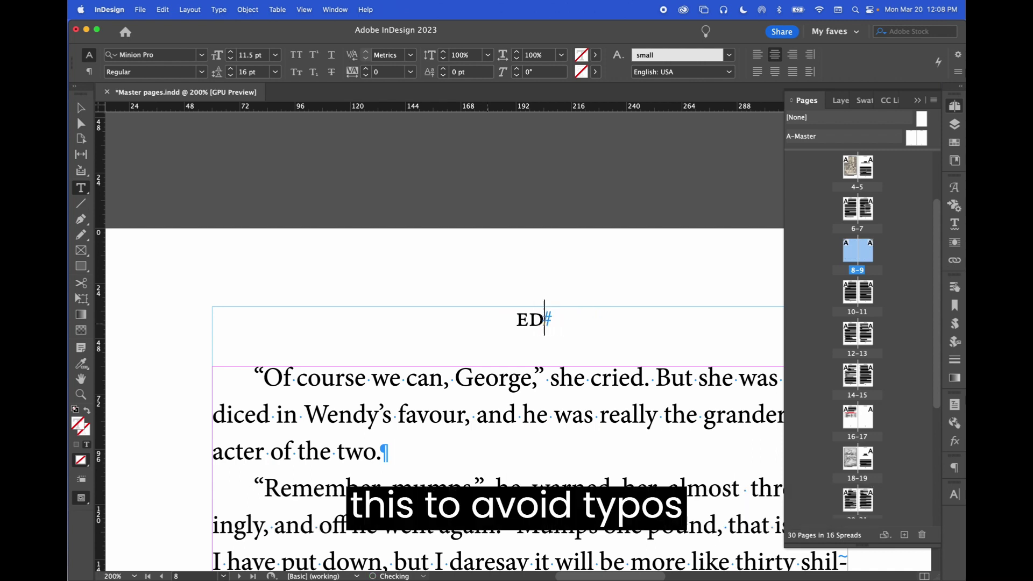
pyautogui.write('IT THIS ')
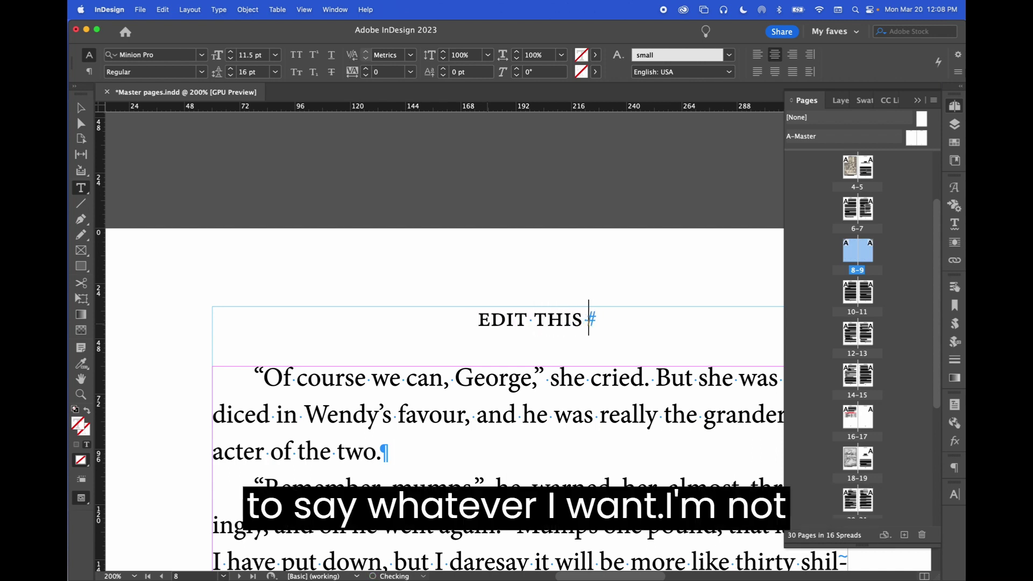
pyautogui.write('TO SAY WHAT')
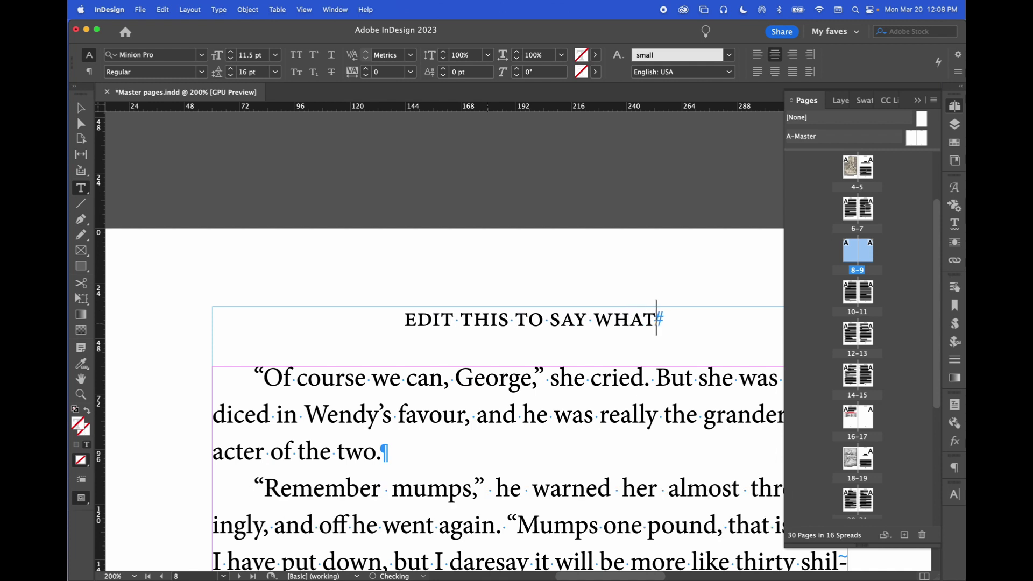
pyautogui.write('EVER')
pyautogui.press('BackSpace')
pyautogui.press('BackSpace')
pyautogui.press('BackSpace')
pyautogui.press('BackSpace')
pyautogui.press('BackSpace')
pyautogui.press('BackSpace')
pyautogui.press('BackSpace')
pyautogui.press('BackSpace')
pyautogui.press('BackSpace')
pyautogui.press('BackSpace')
pyautogui.press('BackSpace')
pyautogui.press('BackSpace')
pyautogui.press('BackSpace')
pyautogui.press('BackSpace')
pyautogui.press('BackSpace')
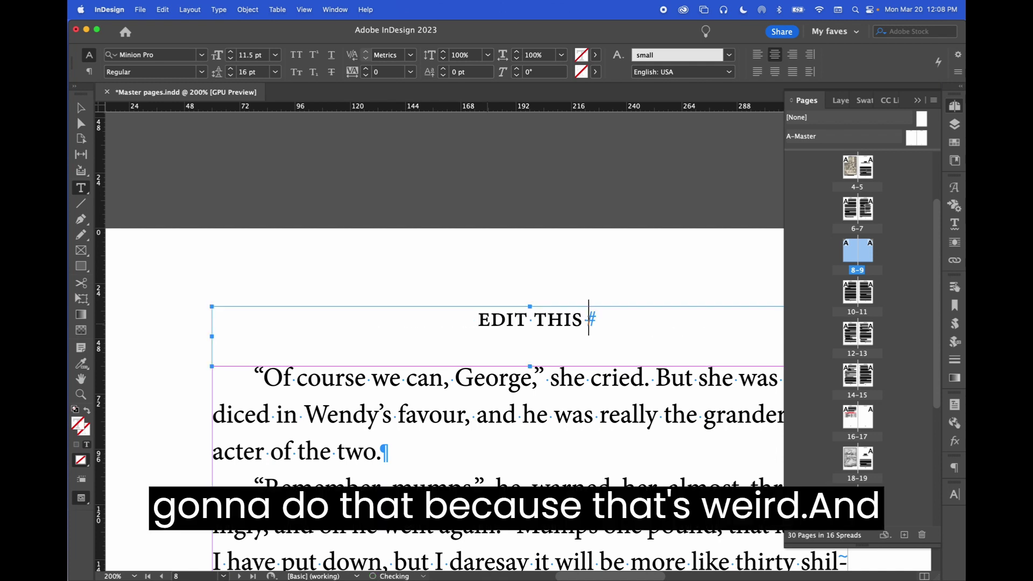
pyautogui.press('super+z')
pyautogui.press('super+z')
pyautogui.press('super+z')
pyautogui.press('super+z')
pyautogui.press('super+z')
pyautogui.press('super+z')
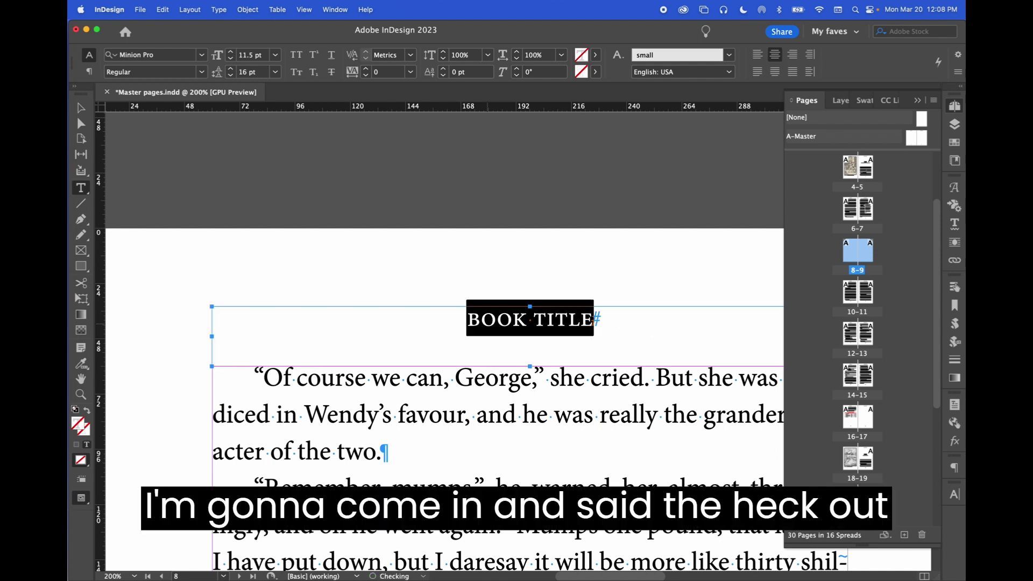
pyautogui.press('super+shift+a')
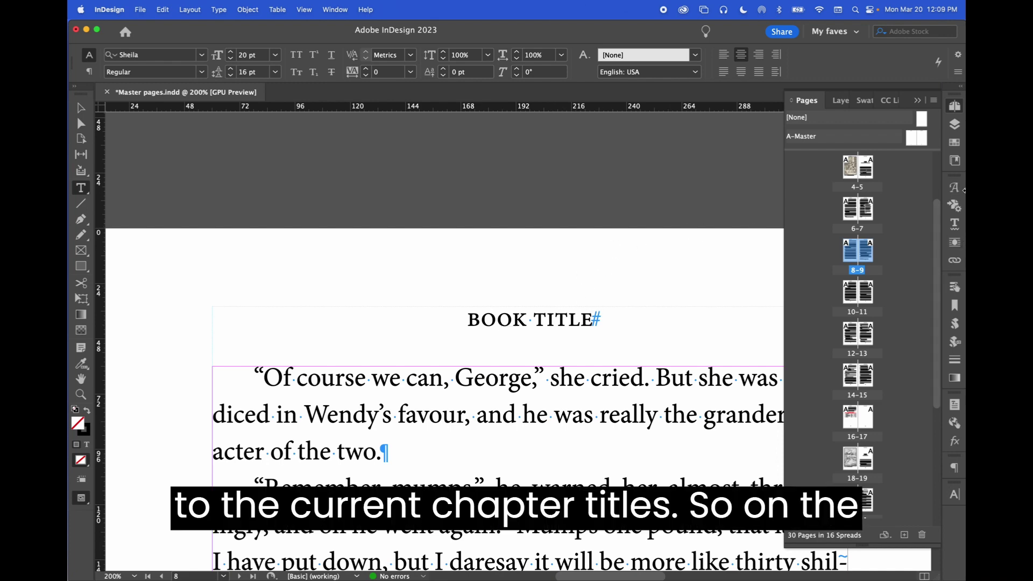
# Change NUMBER to ONE in page 9's running head, revert it, and return to A-Master.
pyautogui.hscroll(10, 646, 244)
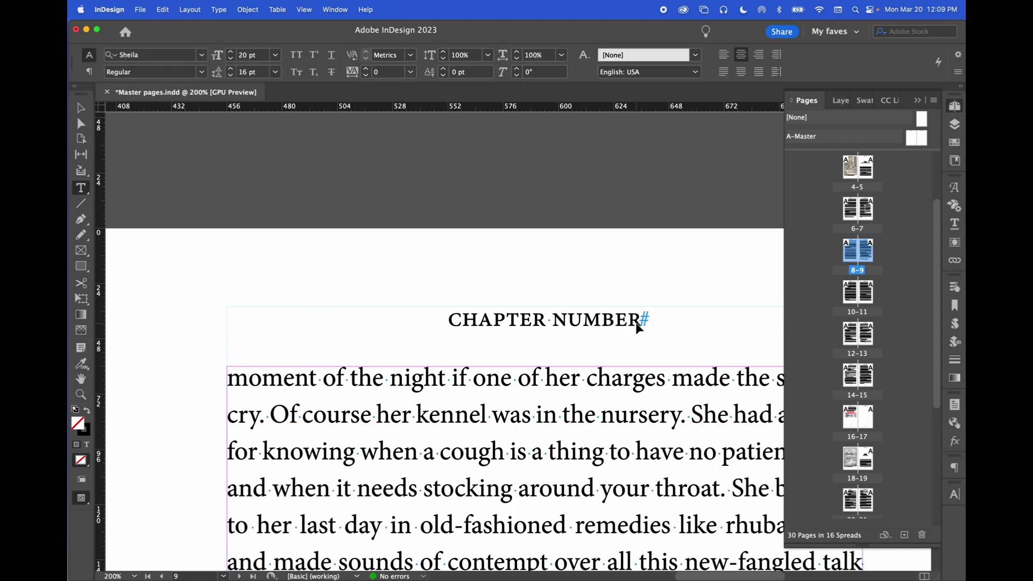
pyautogui.doubleClick(600, 319)
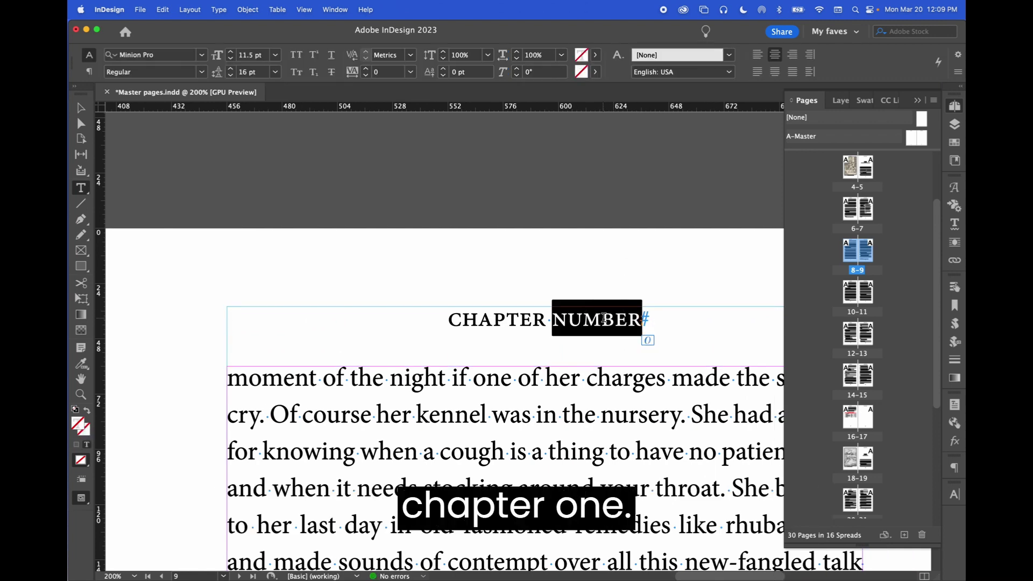
pyautogui.write('ONE')
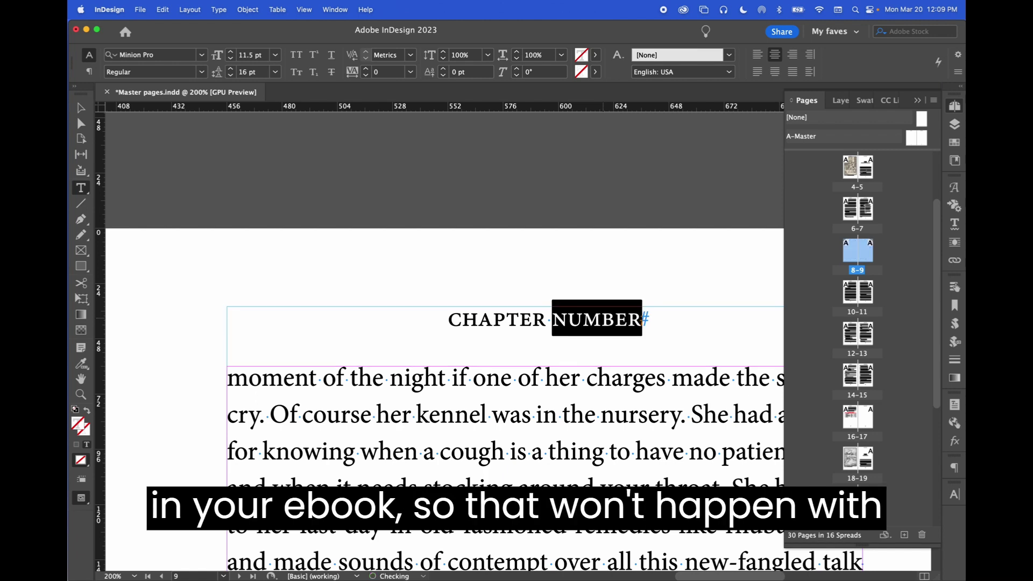
pyautogui.click(465, 257)
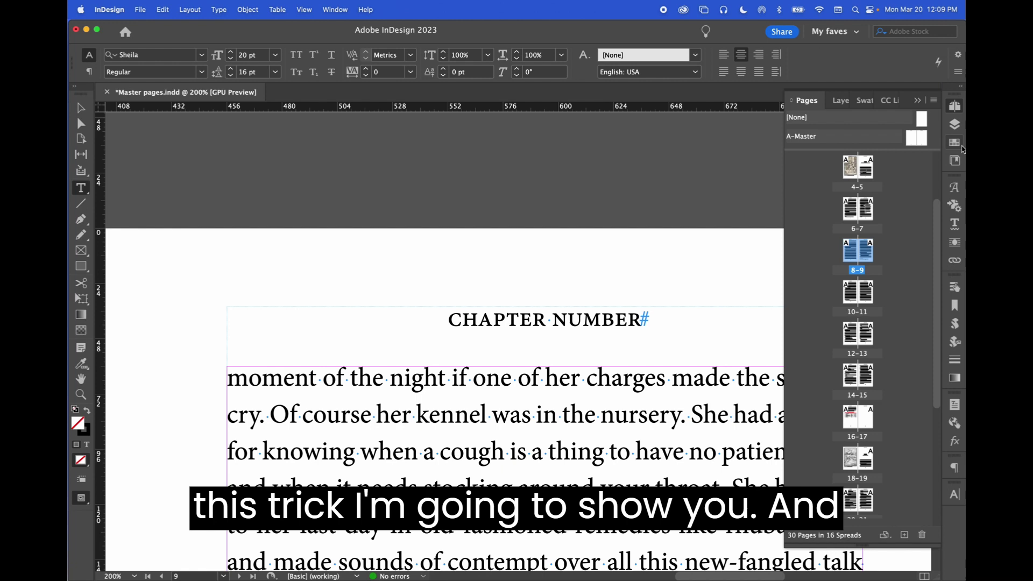
pyautogui.doubleClick(917, 142)
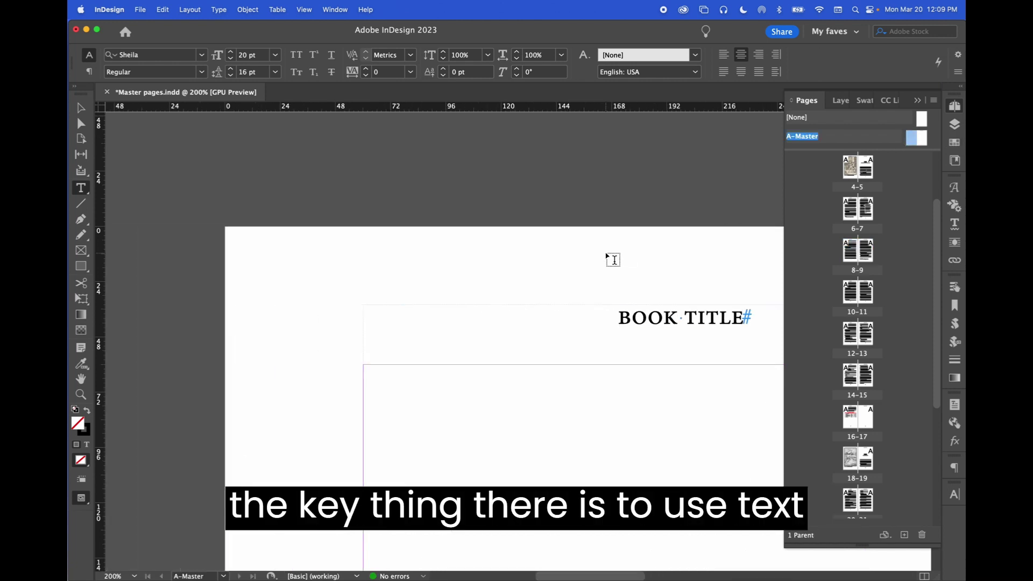
# Zoom to 150% on the right A-Master page and select its CHAPTER NUMBER header text.
pyautogui.press('super+minus')
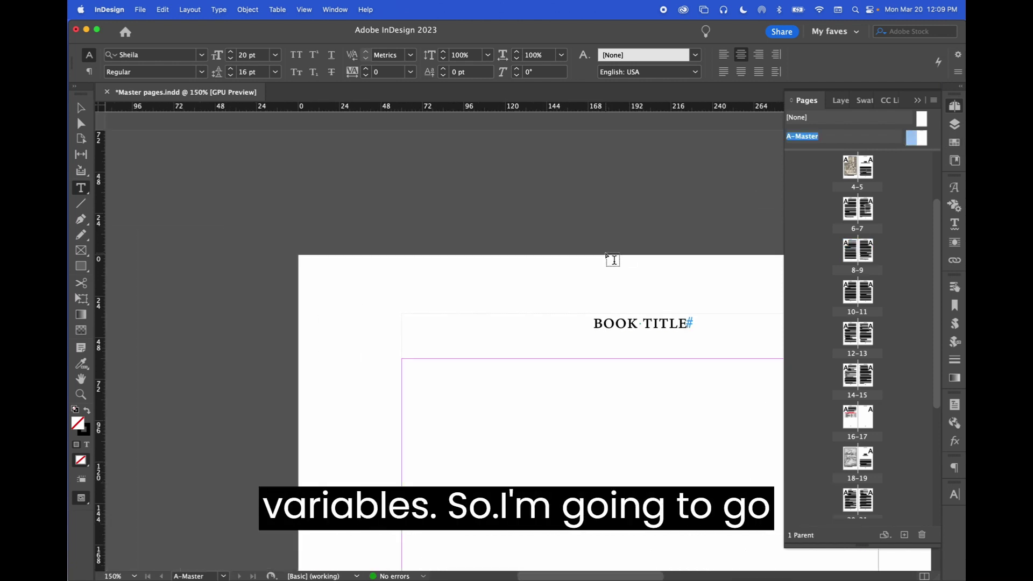
pyautogui.hscroll(10, 607, 256)
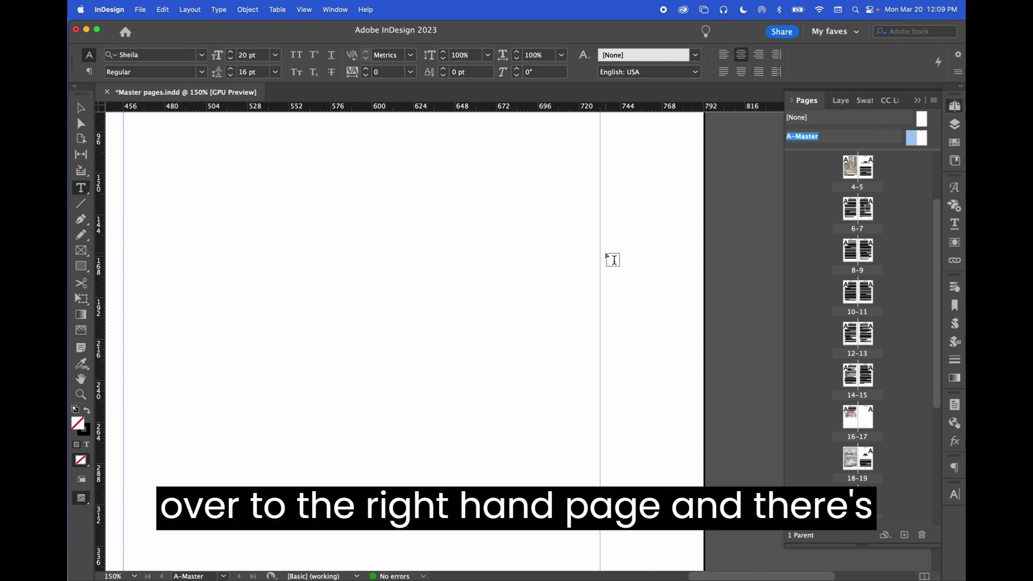
pyautogui.scroll(5, 613, 260)
pyautogui.hscroll(-1, 614, 260)
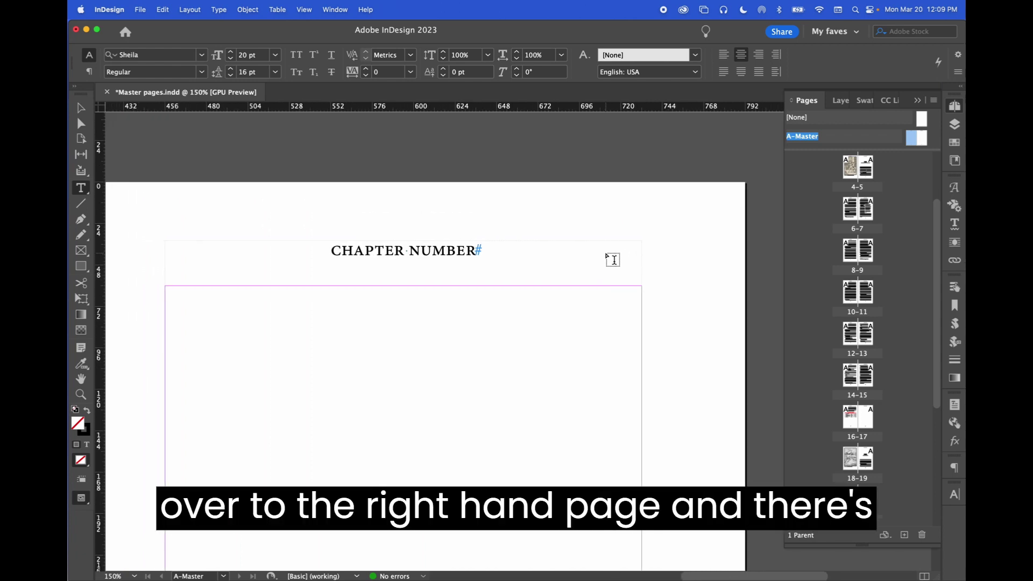
pyautogui.click(411, 247)
pyautogui.moveTo(476, 250); pyautogui.dragTo(299, 247)
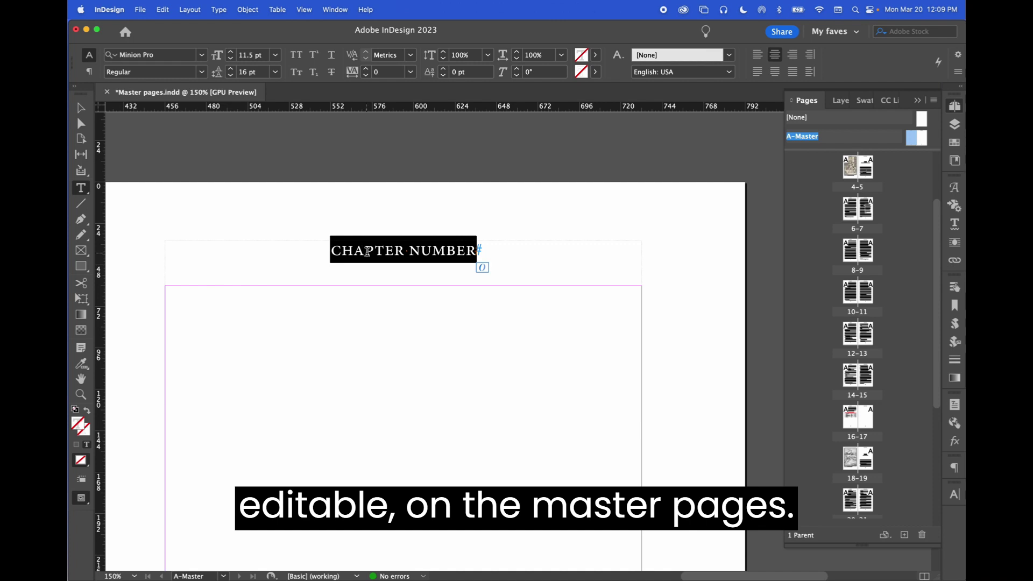
pyautogui.click(367, 251)
pyautogui.moveTo(480, 249); pyautogui.dragTo(330, 258)
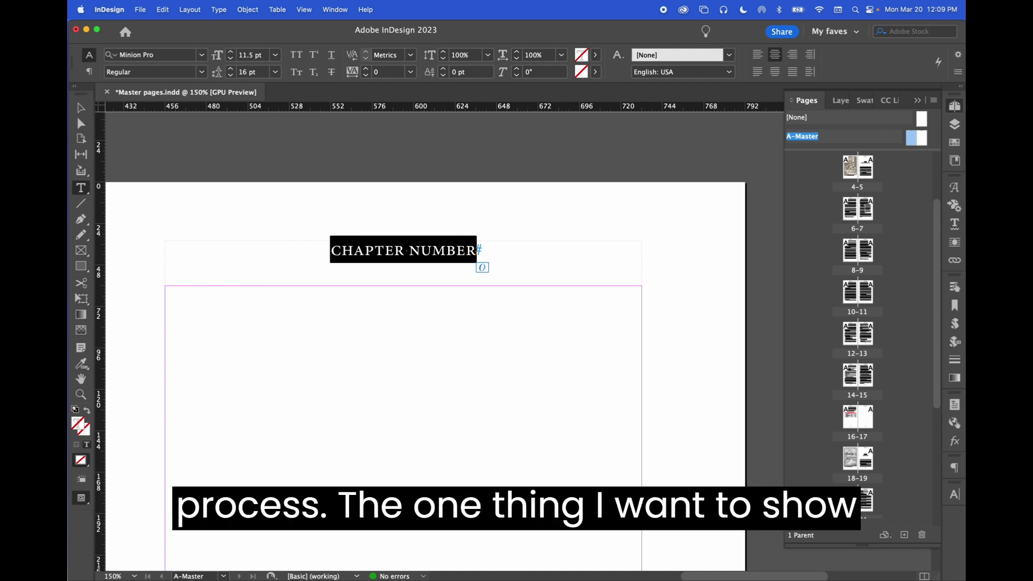
pyautogui.press('super+F11')
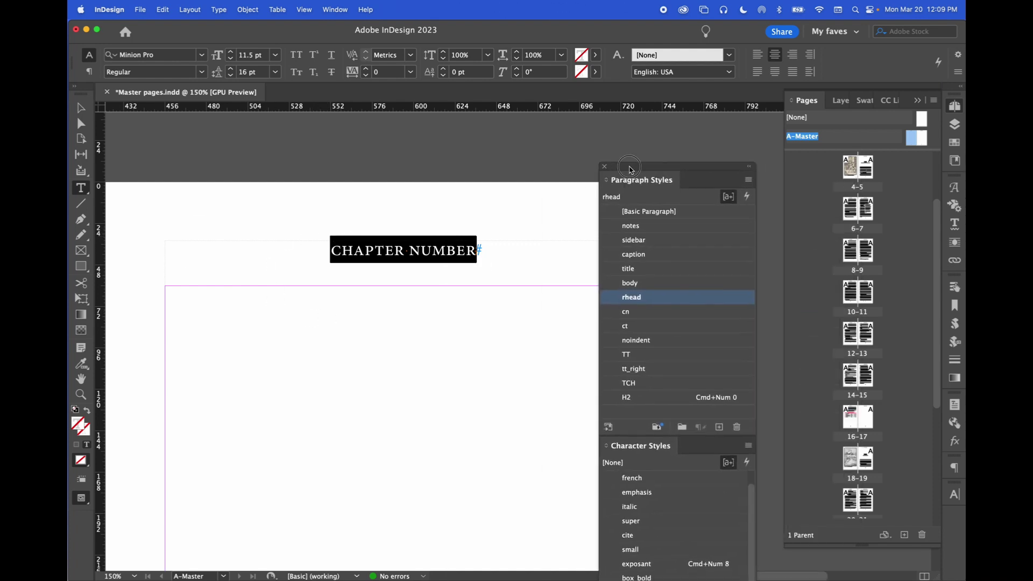
pyautogui.click(415, 254)
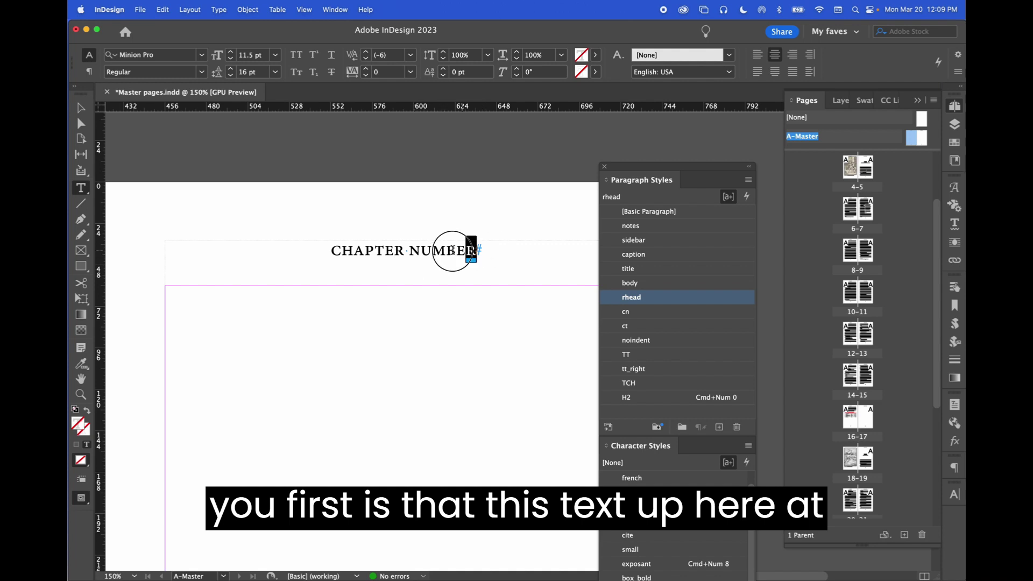
pyautogui.tripleClick(452, 251)
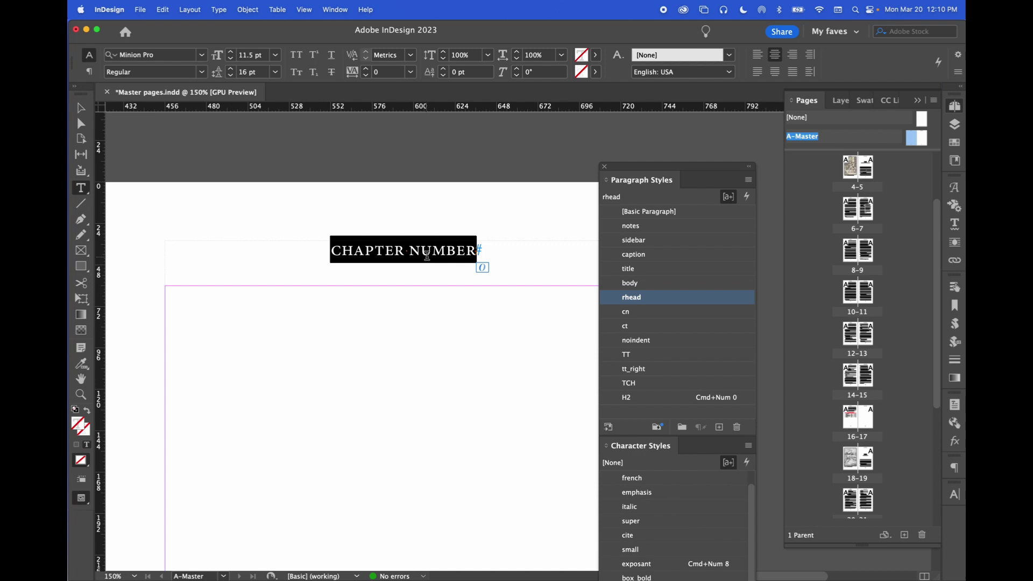
pyautogui.scroll(-2, 422, 282)
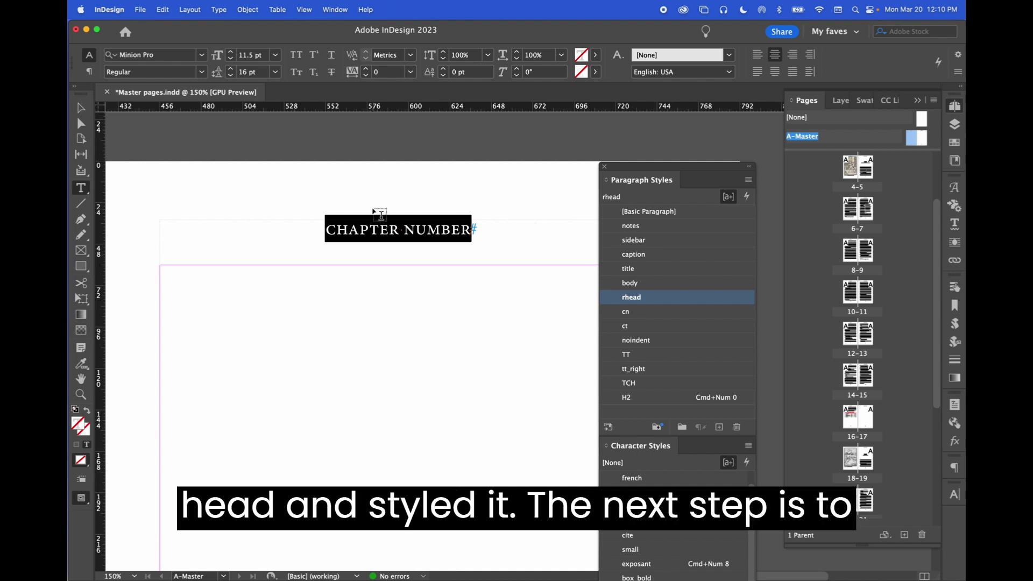
# Open the Text Variables definitions dialog and select the Running Header variable.
pyautogui.click(217, 6)
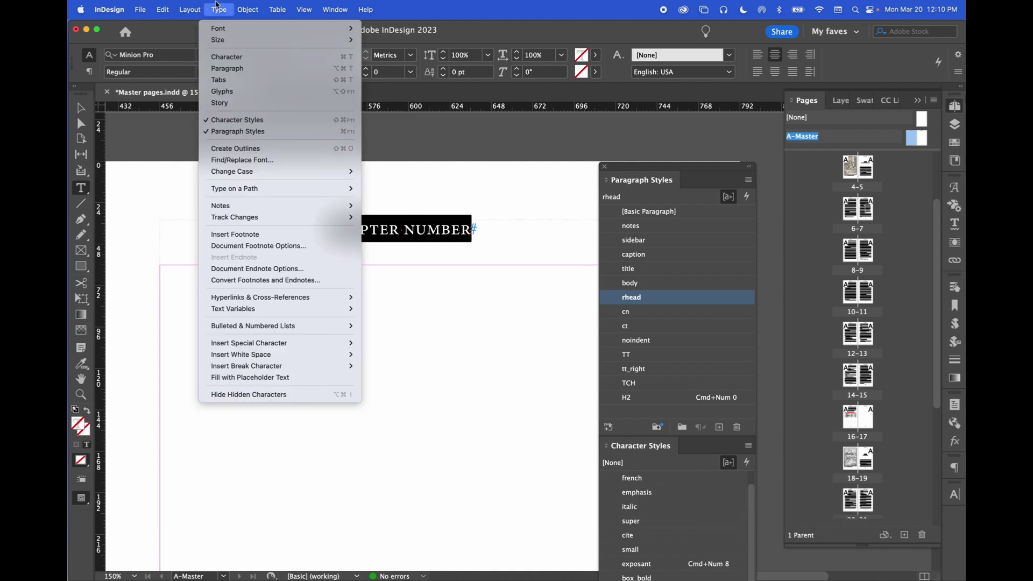
pyautogui.moveTo(305, 312)
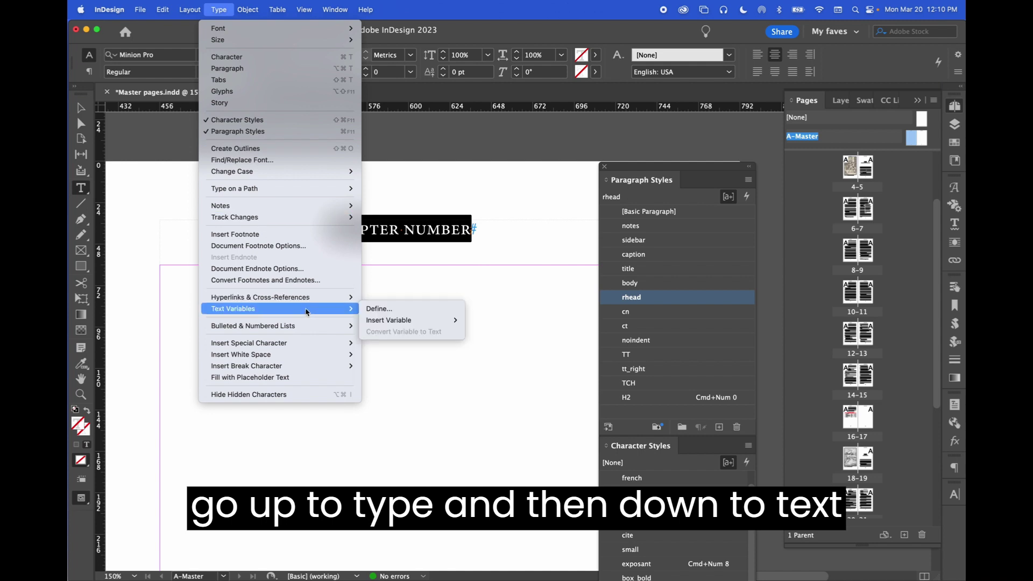
pyautogui.click(400, 310)
pyautogui.click(453, 328)
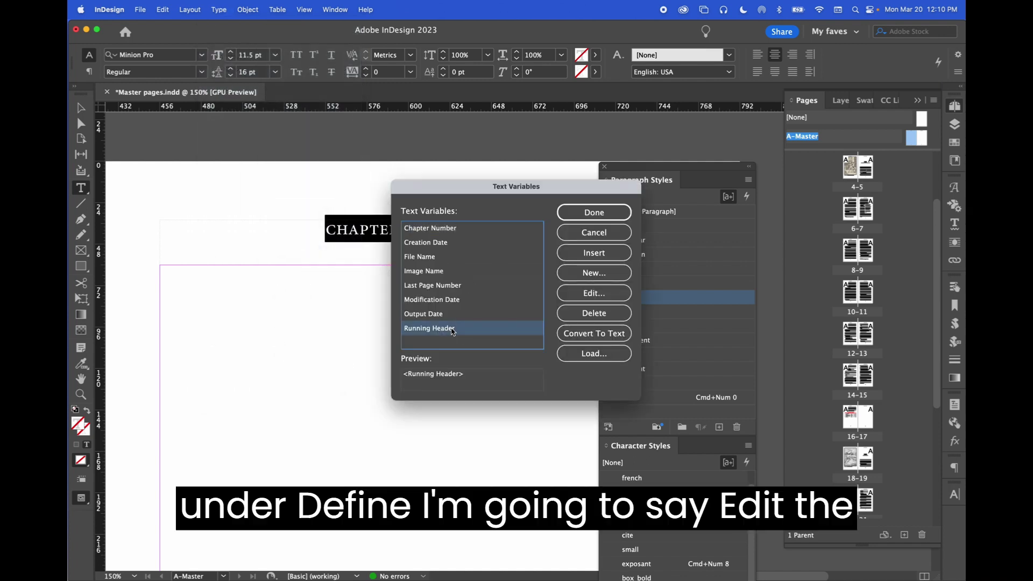
# Edit the Running Header variable to use paragraph style cn, First on Page.
pyautogui.click(609, 295)
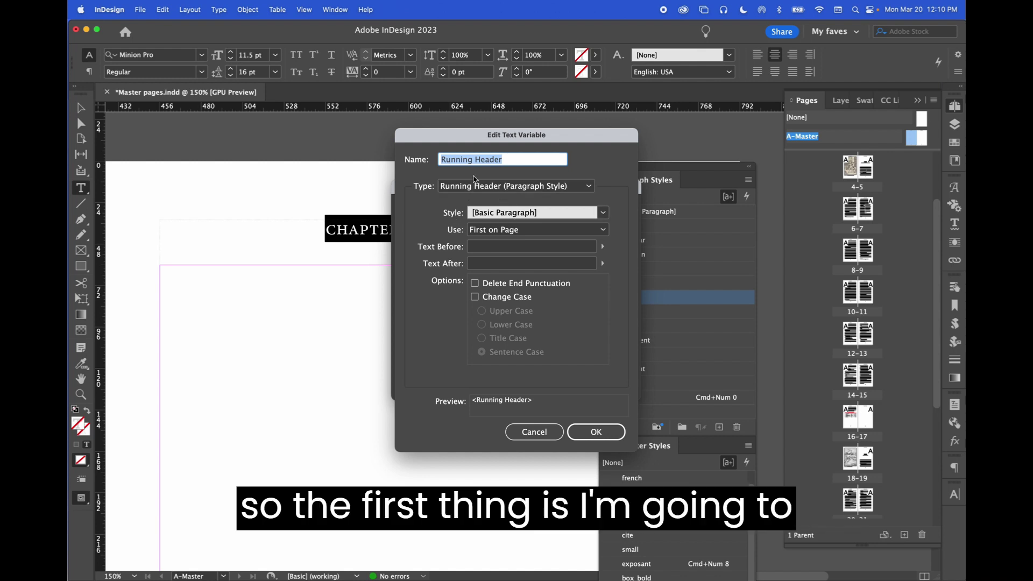
pyautogui.click(542, 213)
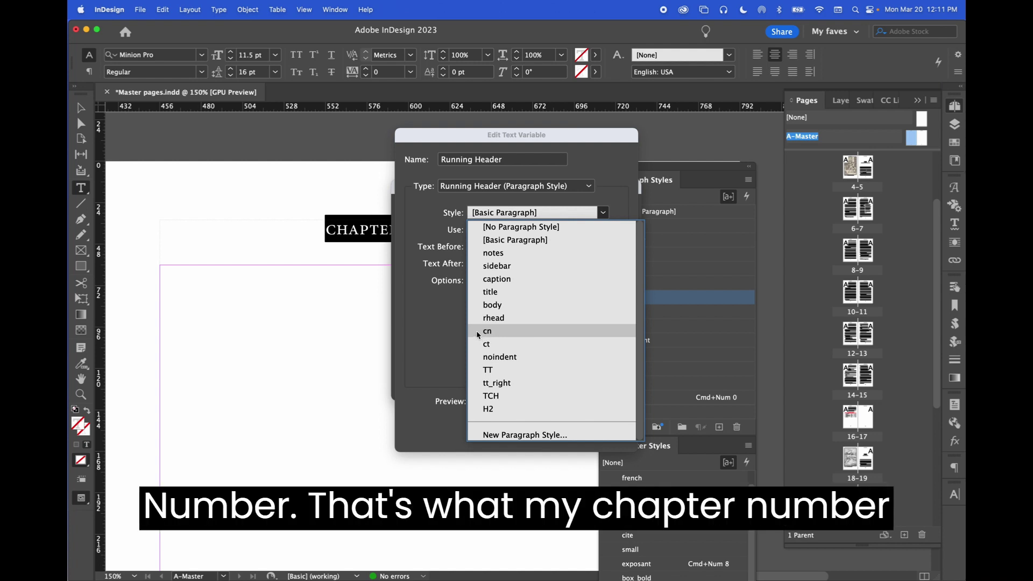
pyautogui.click(480, 332)
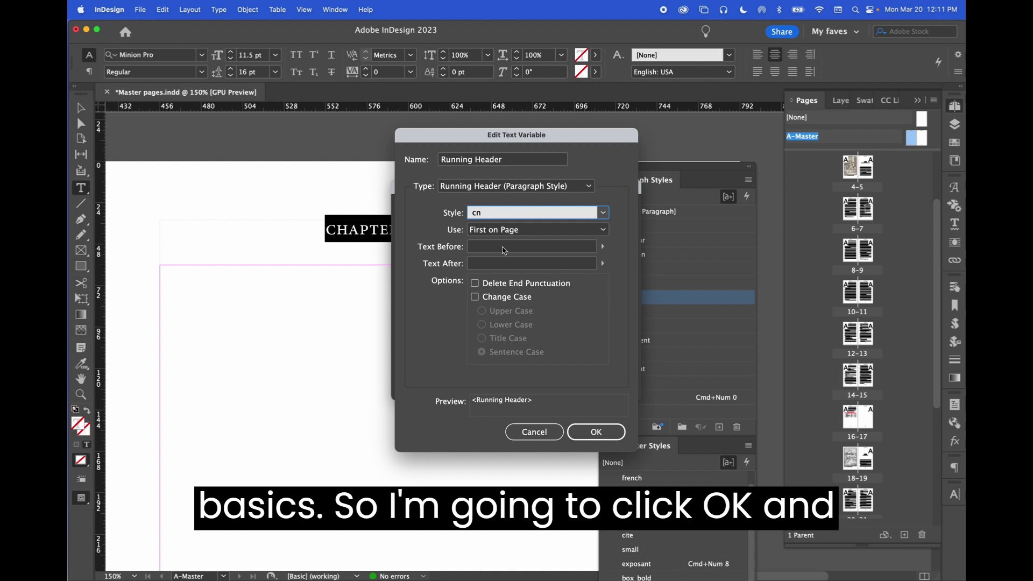
# Close the variable dialogs and replace the CHAPTER NUMBER header text with the Running Header variable.
pyautogui.click(594, 434)
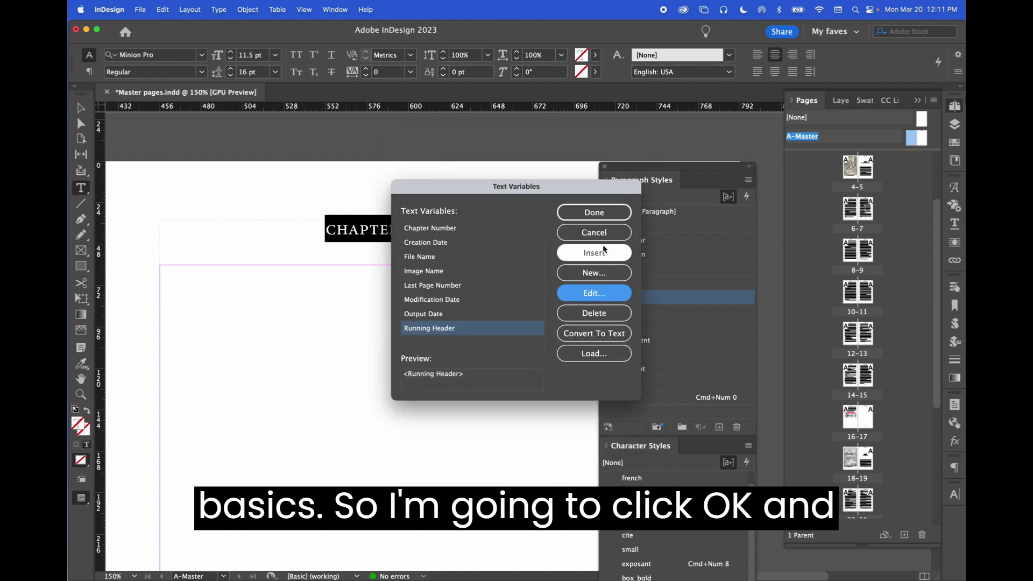
pyautogui.click(595, 212)
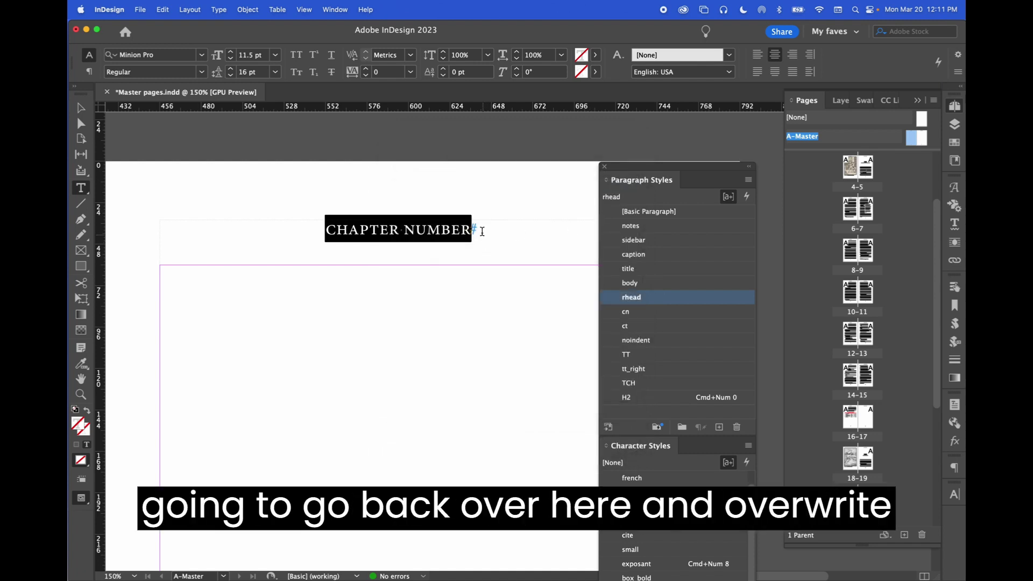
pyautogui.moveTo(475, 230); pyautogui.dragTo(327, 236)
pyautogui.click(216, 6)
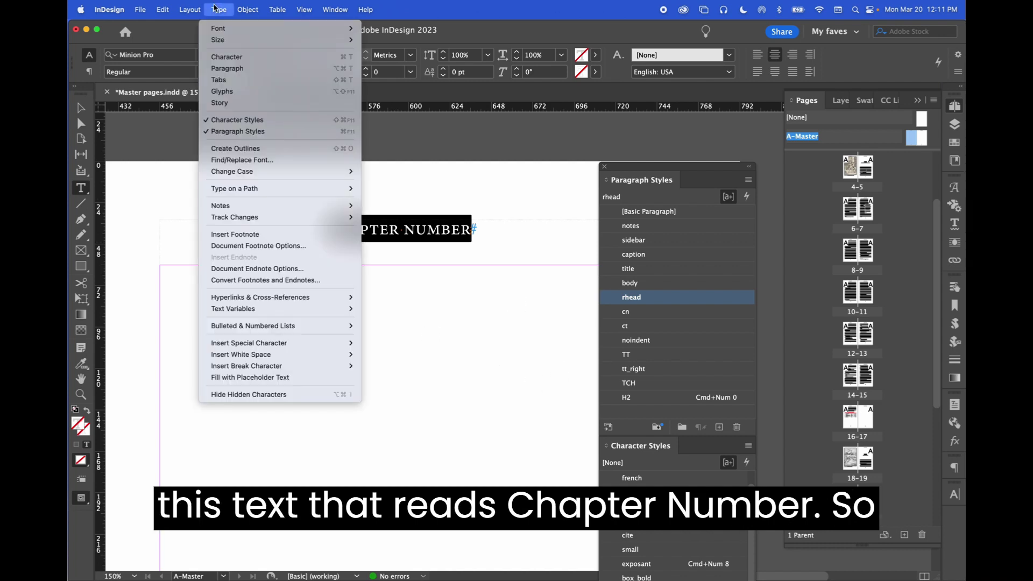
pyautogui.moveTo(197, 5)
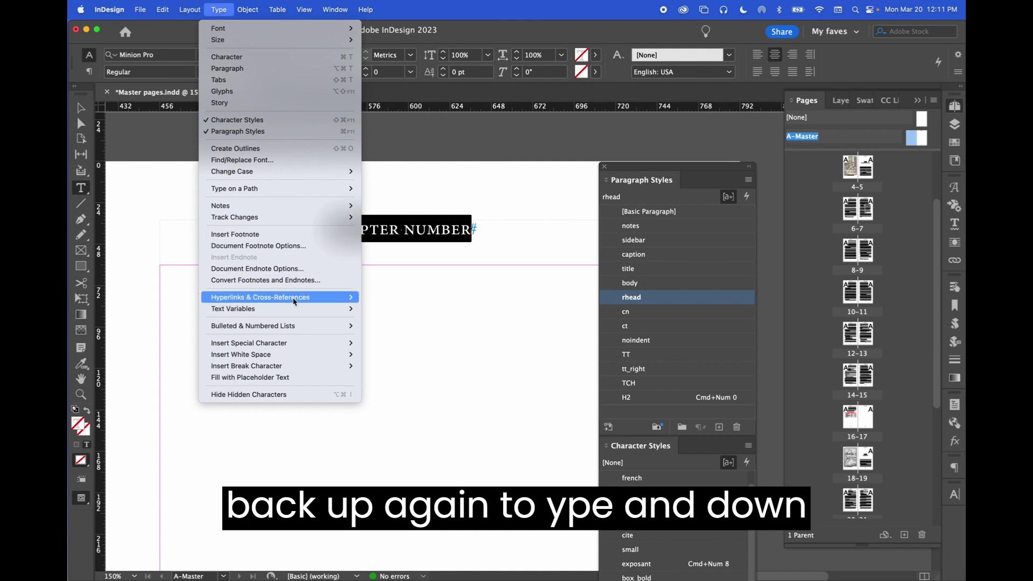
pyautogui.moveTo(297, 307)
pyautogui.moveTo(384, 321)
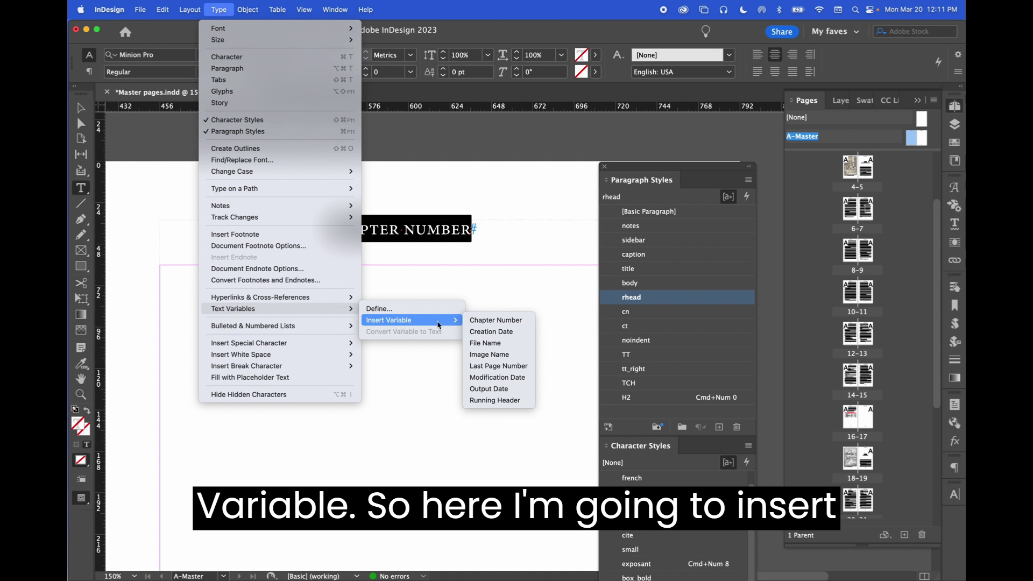
pyautogui.click(505, 401)
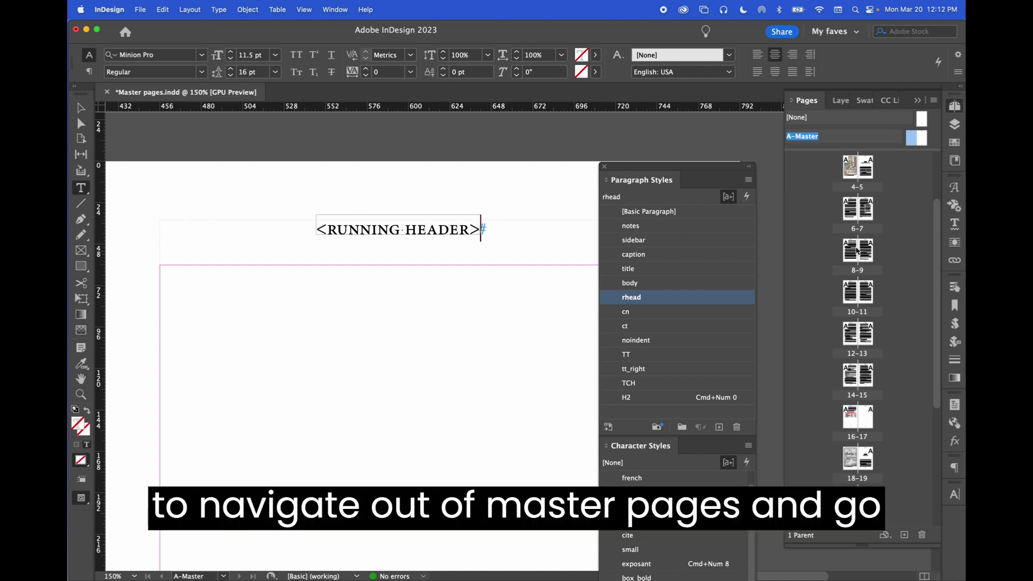
# Jump to spread 8–9, zoom out to 50%, and scroll down to pages 20–21.
pyautogui.doubleClick(854, 272)
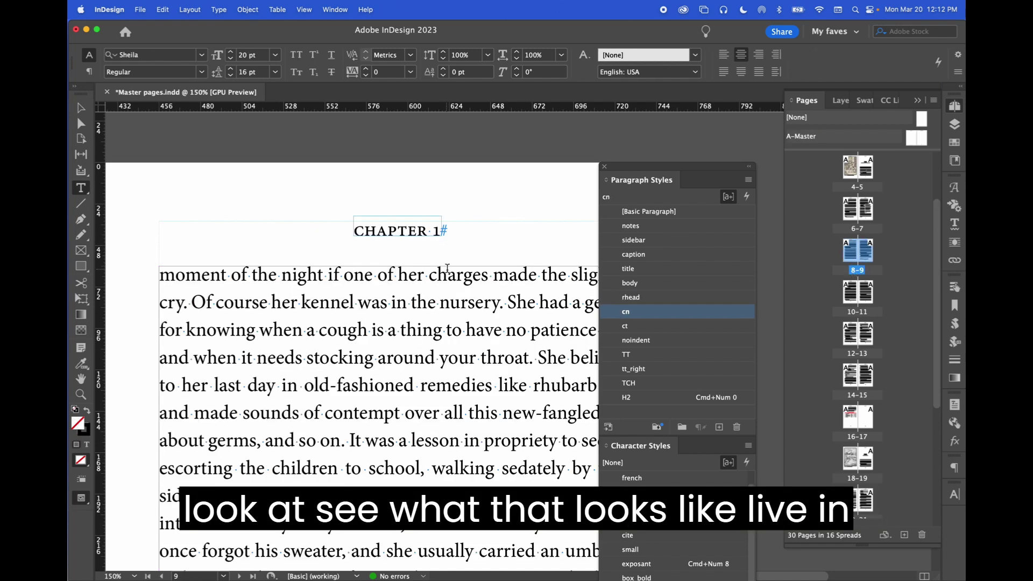
pyautogui.press('super+minus')
pyautogui.press('super+minus')
pyautogui.press('super+minus')
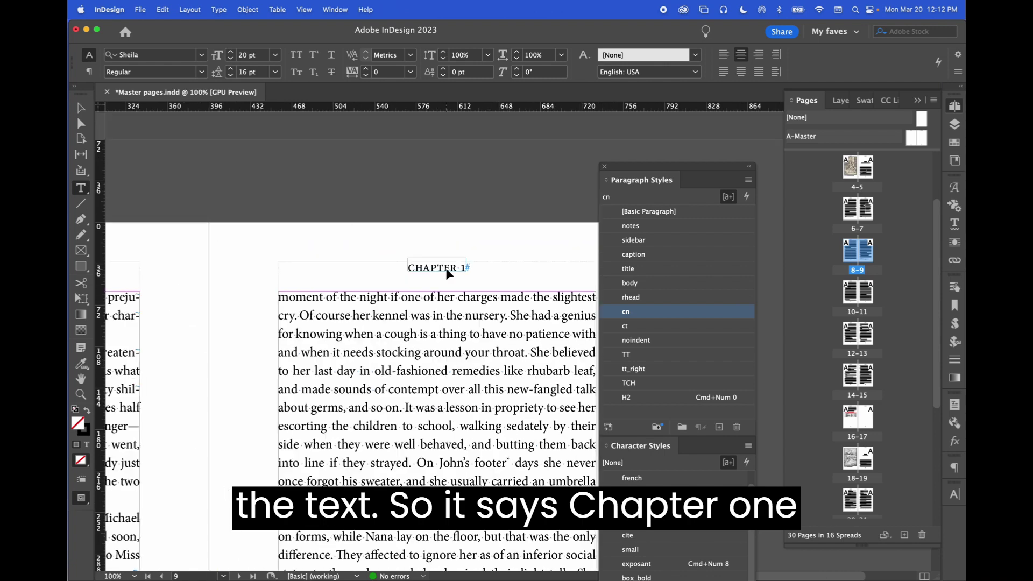
pyautogui.press('super+minus')
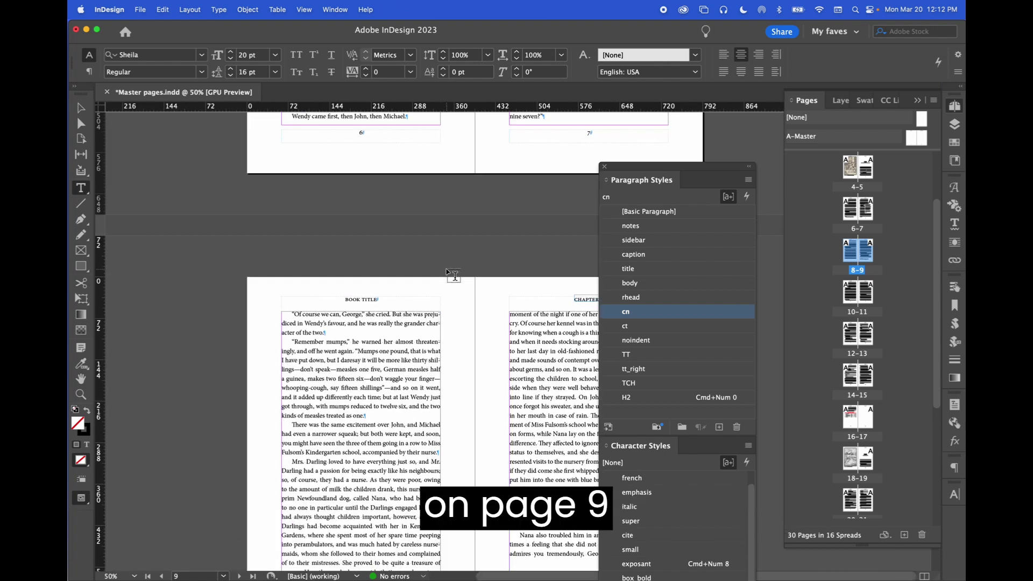
pyautogui.scroll(-2, 454, 276)
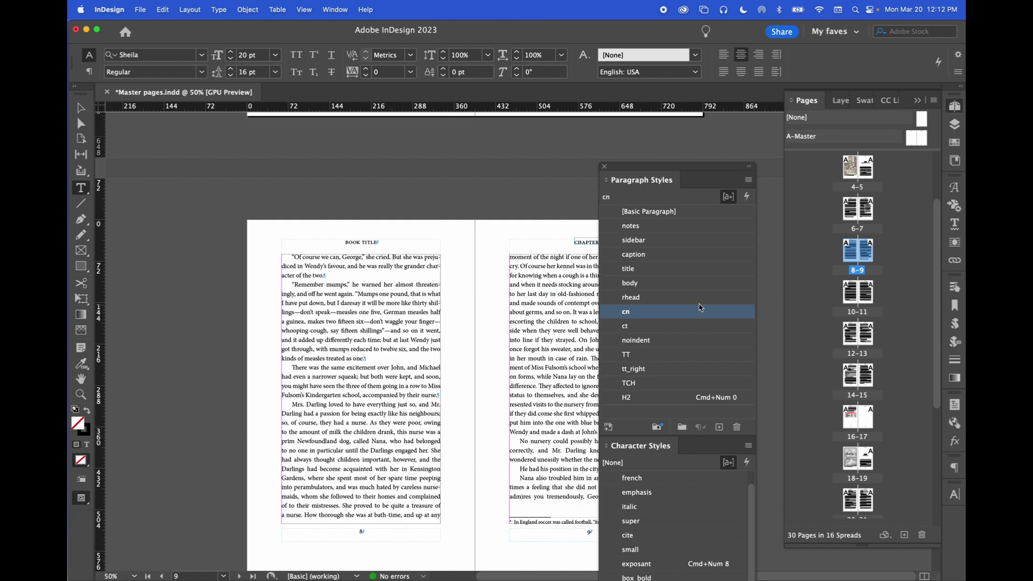
pyautogui.scroll(-5, 480, 322)
pyautogui.scroll(-9, 481, 322)
pyautogui.moveTo(630, 169); pyautogui.dragTo(795, 161)
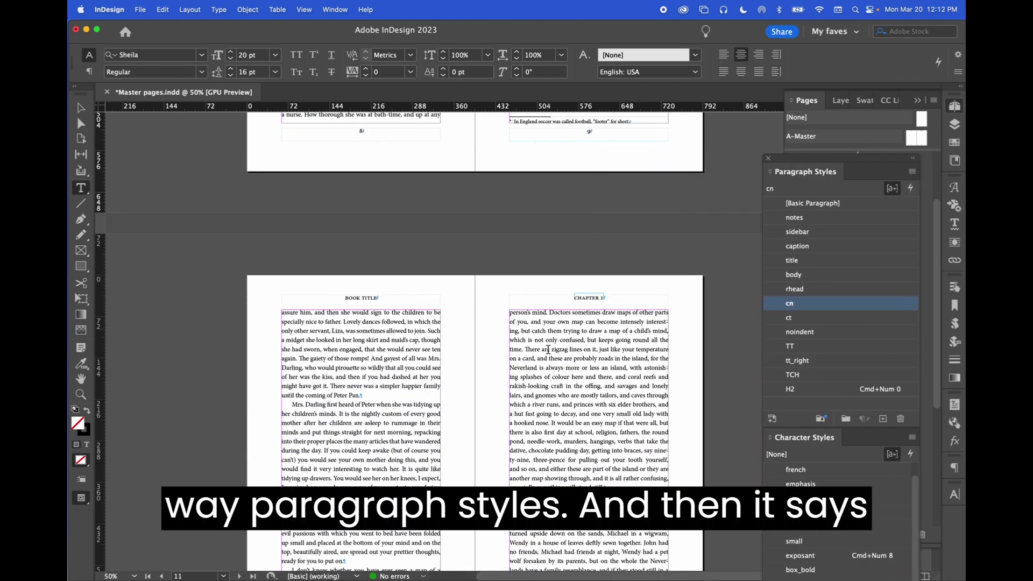
pyautogui.scroll(-1, 565, 359)
pyautogui.scroll(-15, 565, 359)
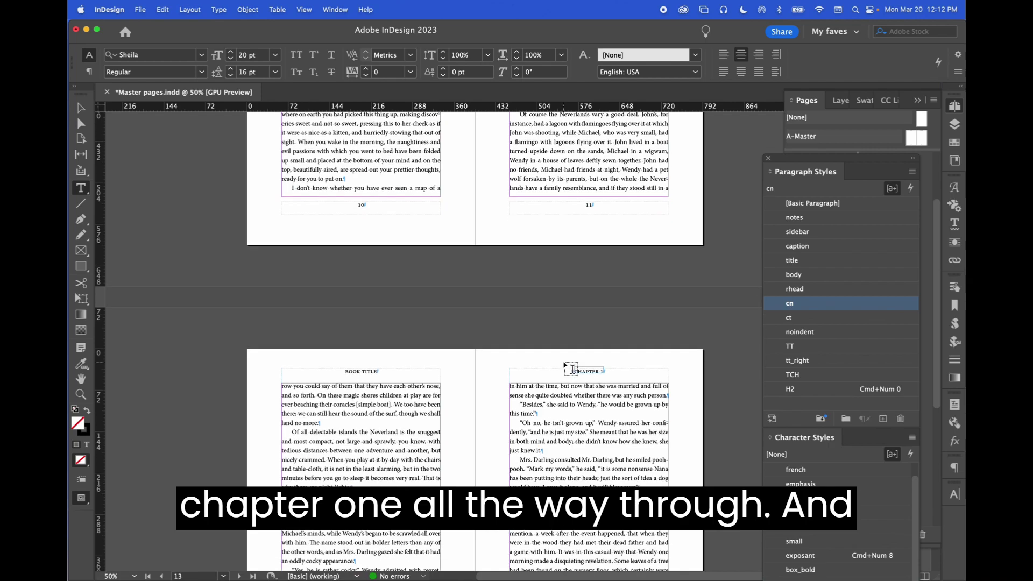
pyautogui.scroll(-20, 565, 366)
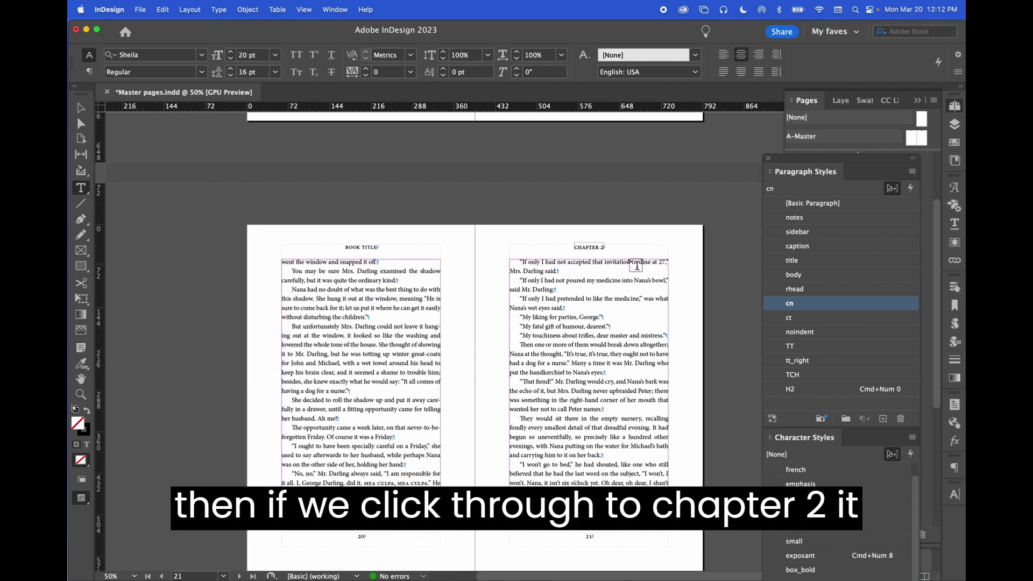
# Zoom to 125% on page 21's running head reading CHAPTER 2.
pyautogui.click(621, 258)
pyautogui.press('super+1')
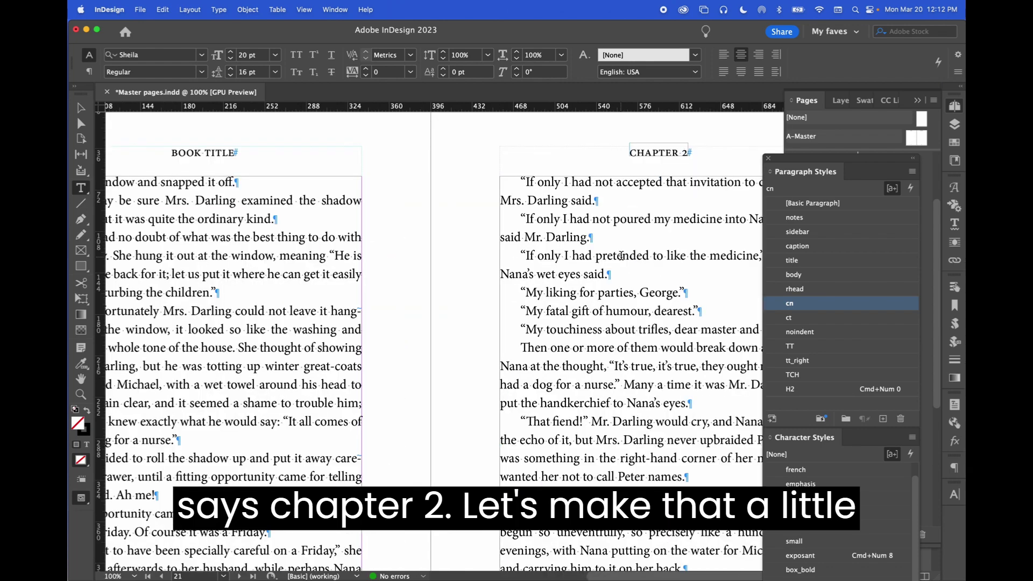
pyautogui.press('super+equal')
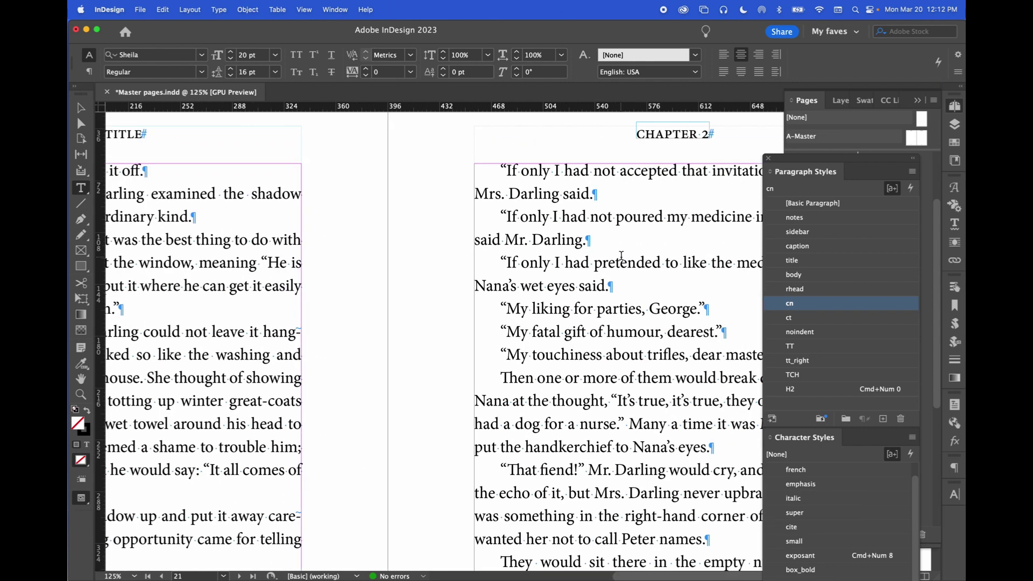